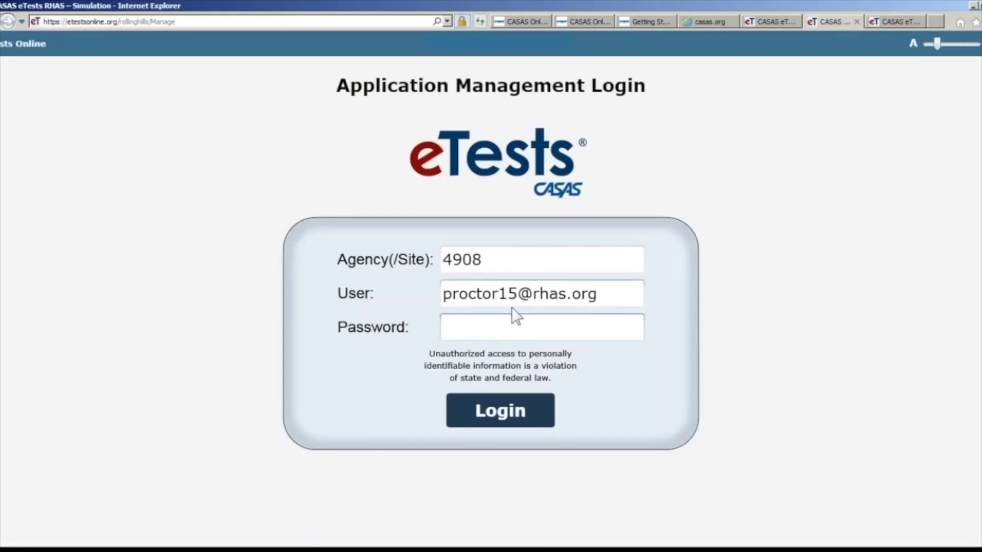
# Step: Check the agency site number and proctor user name on the login form
pyautogui.doubleClick(490, 258)
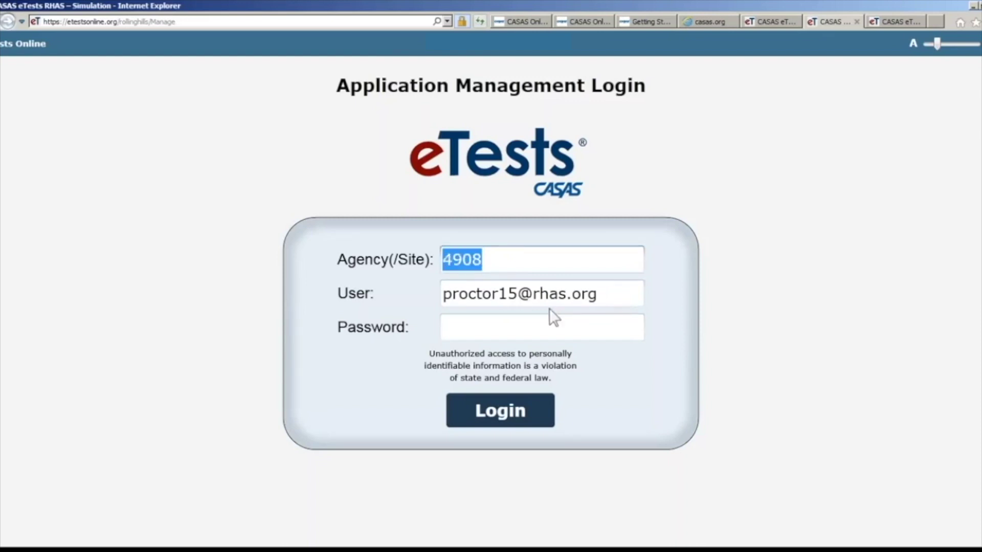
pyautogui.moveTo(615, 292); pyautogui.dragTo(436, 304)
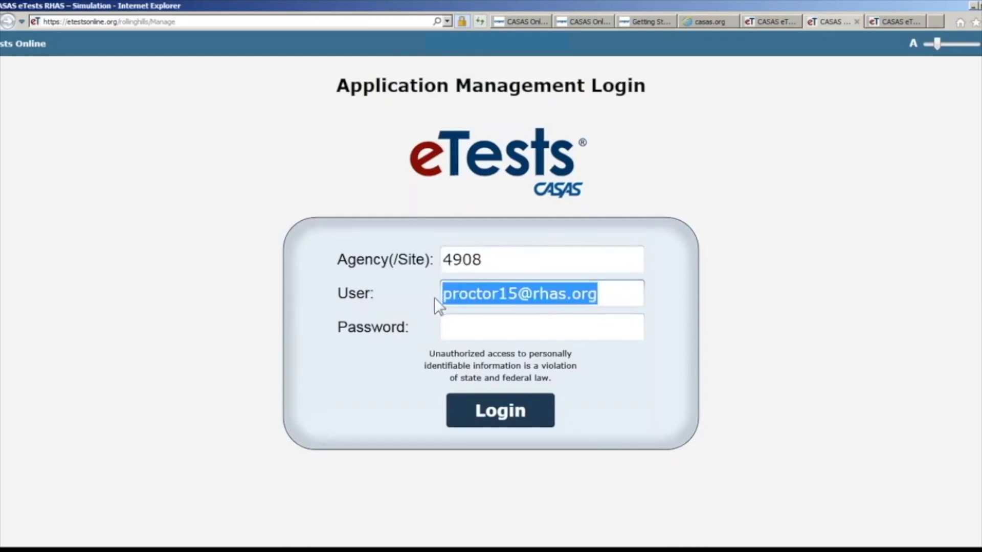
pyautogui.click(510, 293)
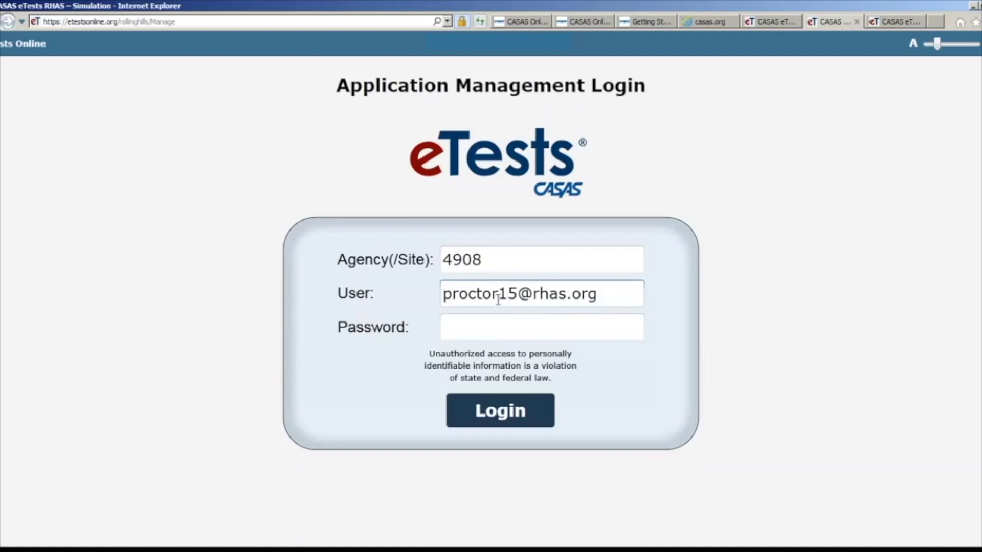
# Step: Enter the proctor password and log in, retrying after the Login Failed warning
pyautogui.click(473, 334)
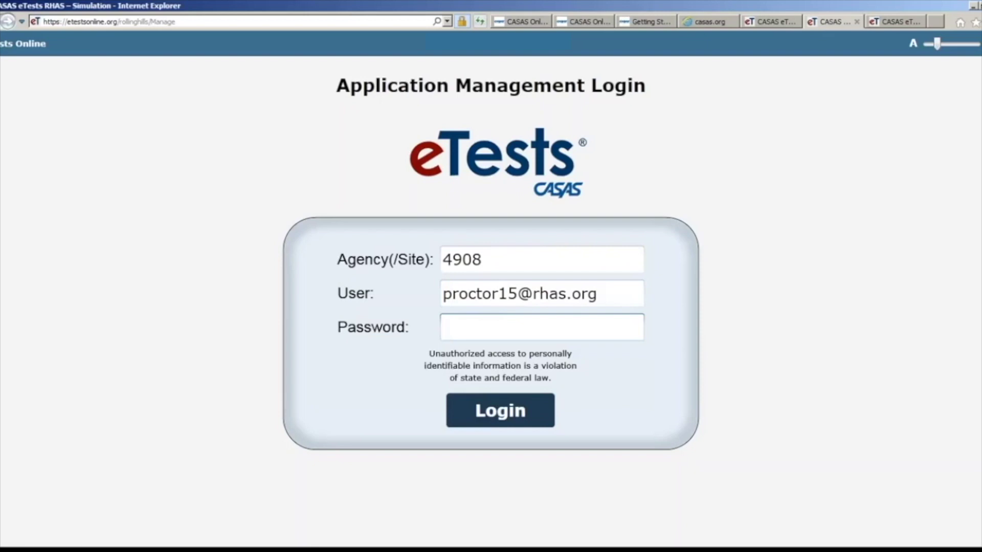
pyautogui.write('•••••••')
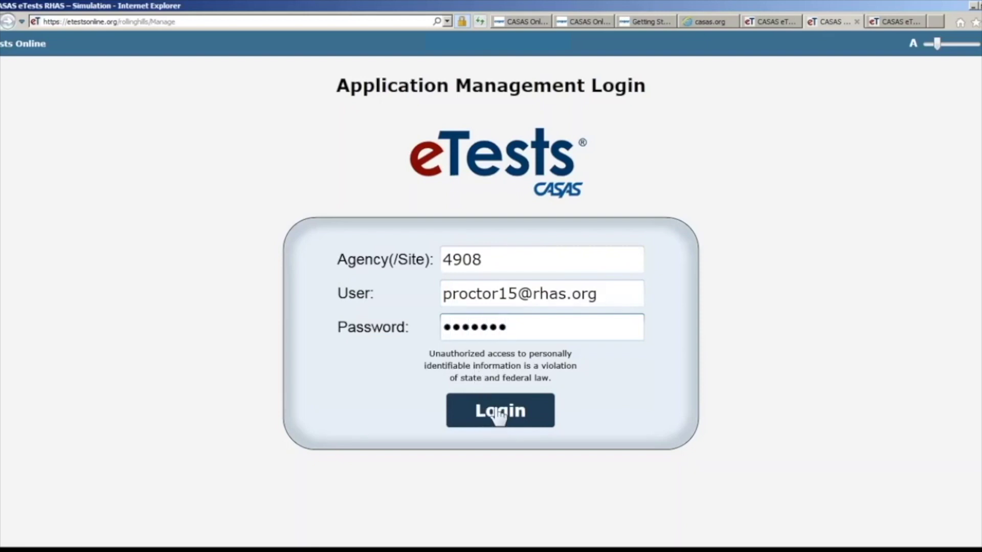
pyautogui.click(499, 415)
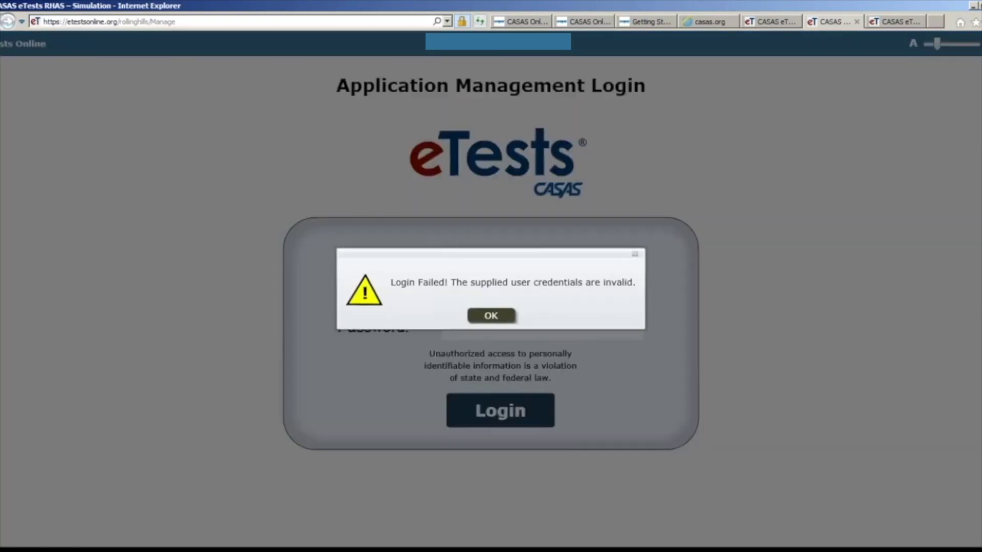
pyautogui.click(490, 316)
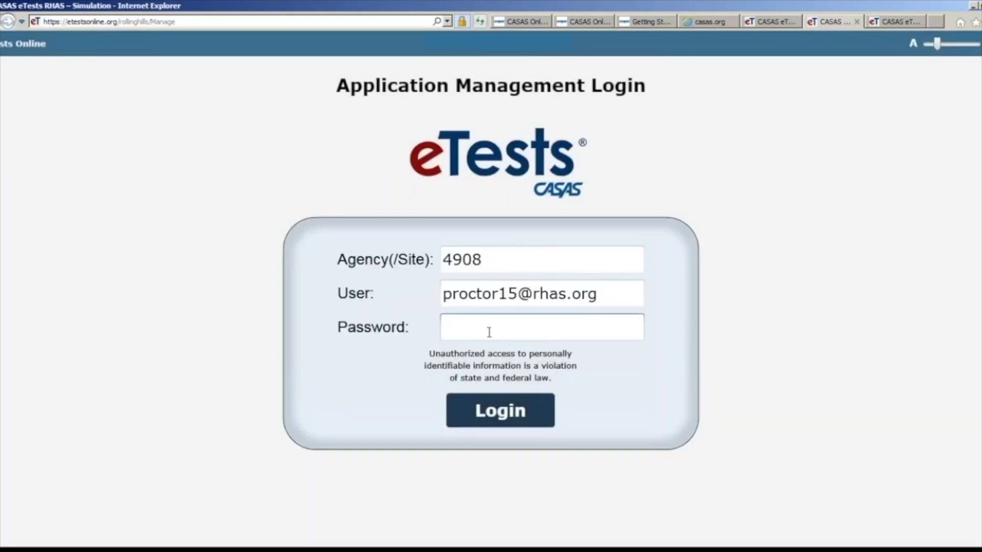
pyautogui.write('•••••••')
pyautogui.click(500, 415)
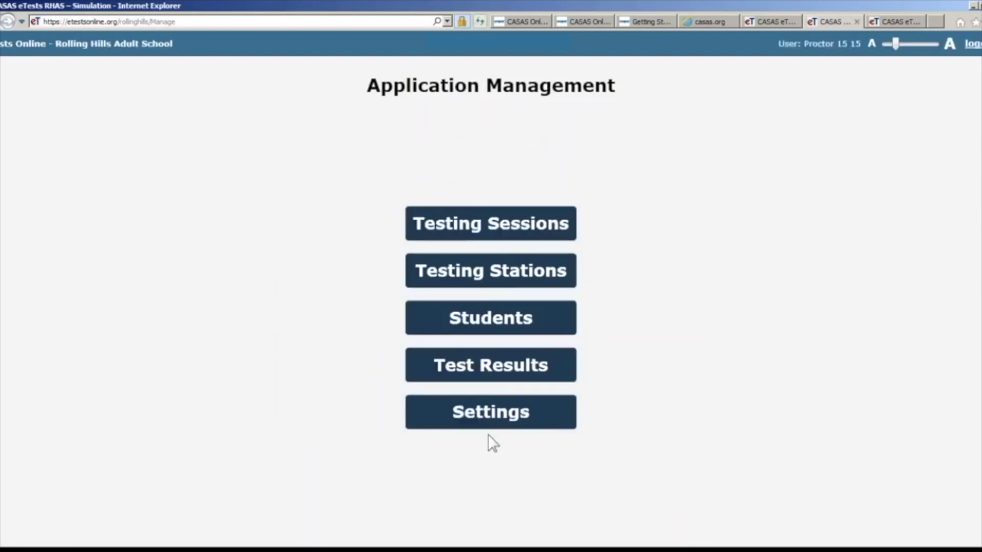
# Step: Open Testing Sessions to list the eight inactive 2014-15 North Campus sessions
pyautogui.click(496, 227)
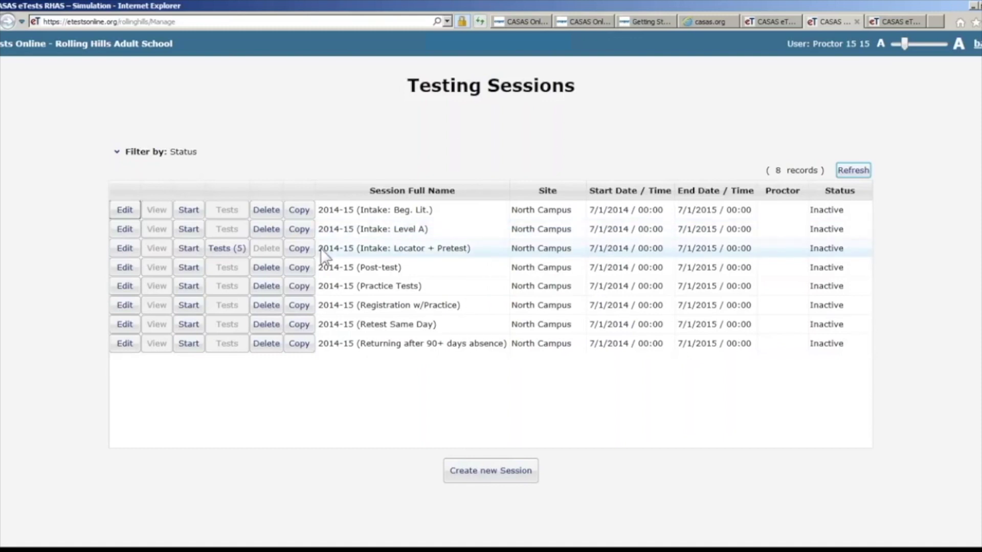
# Step: Filter sessions to Site North Campus and Description contains 'registration', then collapse the filter
pyautogui.click(119, 154)
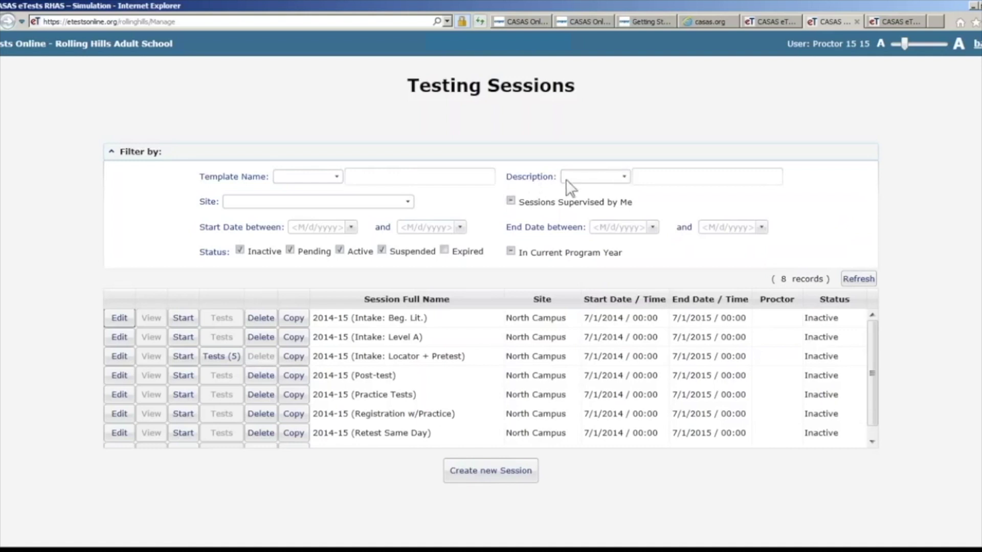
pyautogui.click(409, 203)
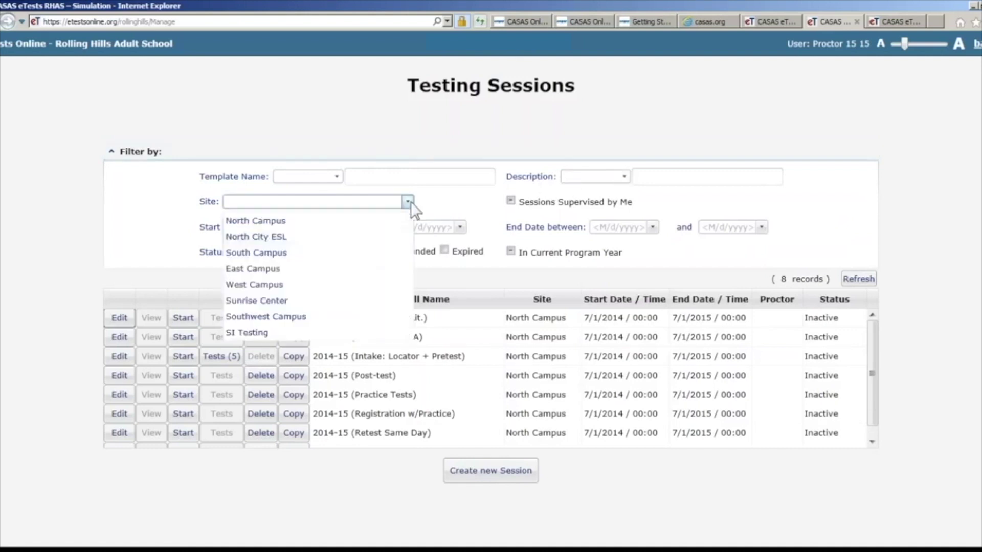
pyautogui.click(378, 219)
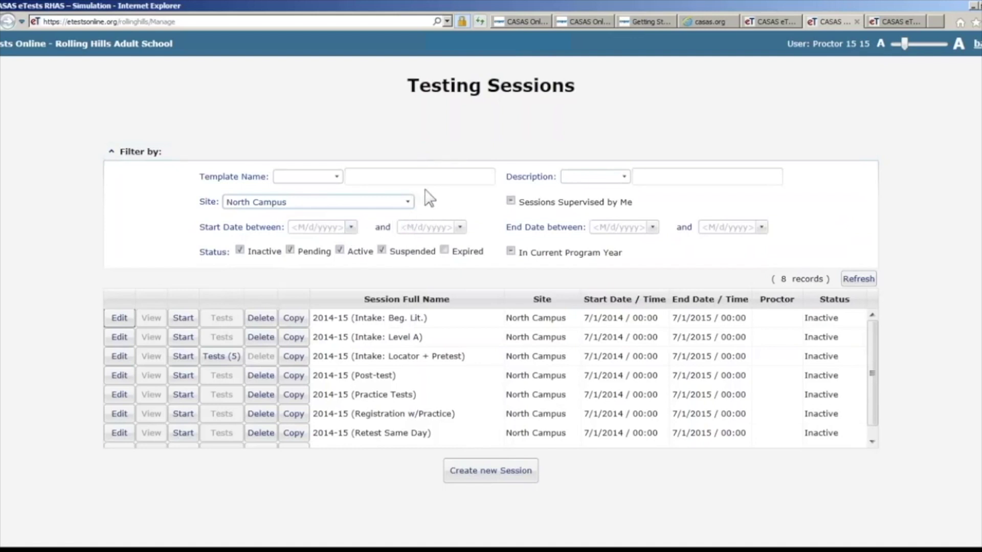
pyautogui.click(624, 177)
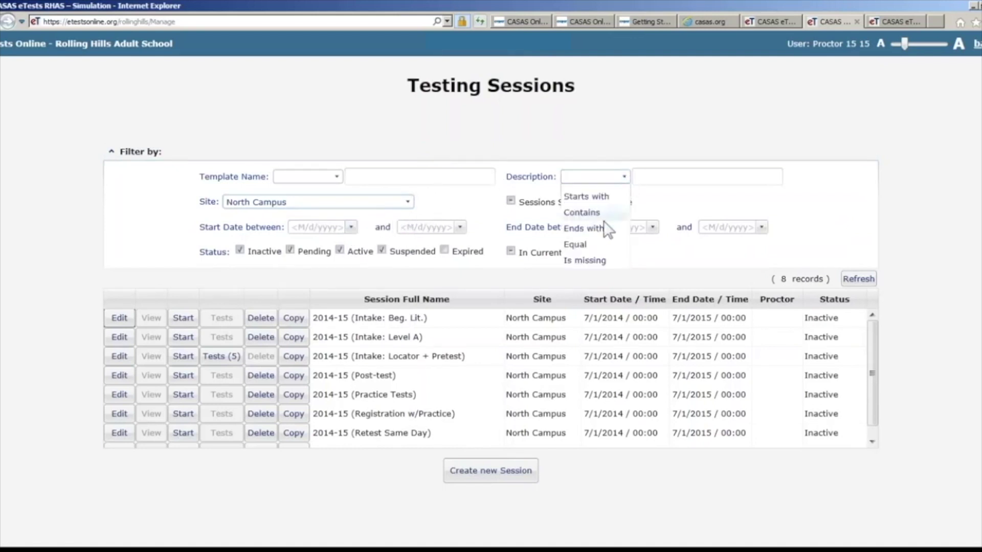
pyautogui.click(581, 212)
pyautogui.click(651, 176)
pyautogui.write('registration')
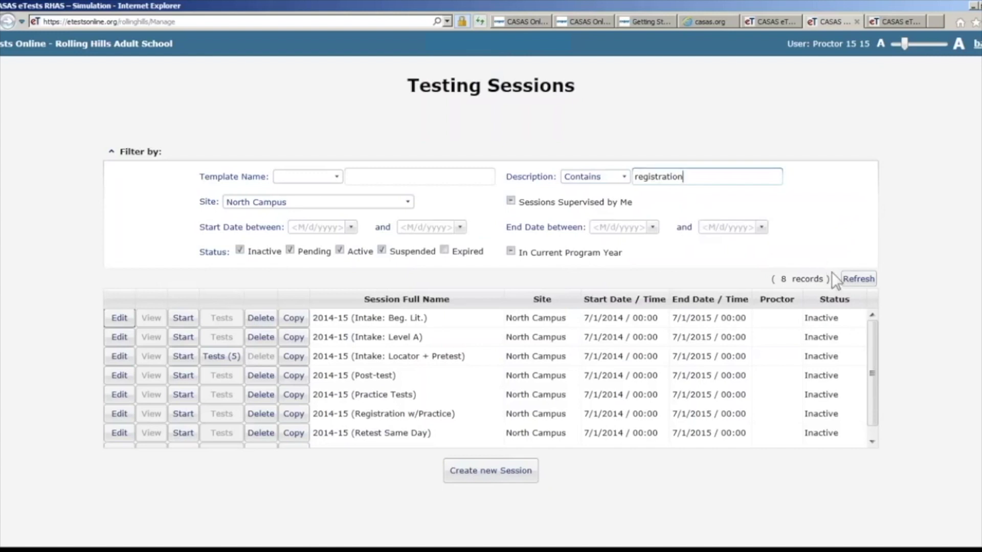
pyautogui.click(860, 279)
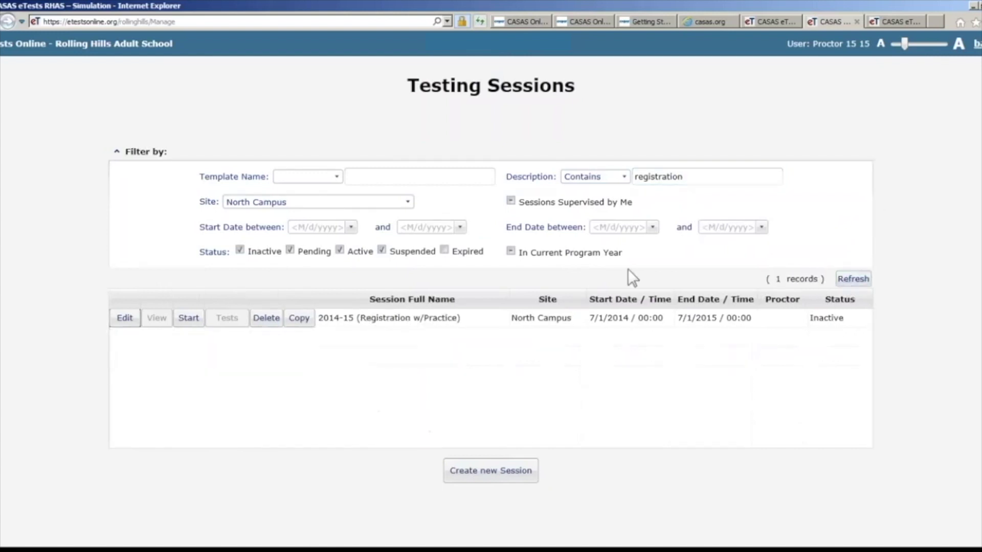
pyautogui.click(116, 152)
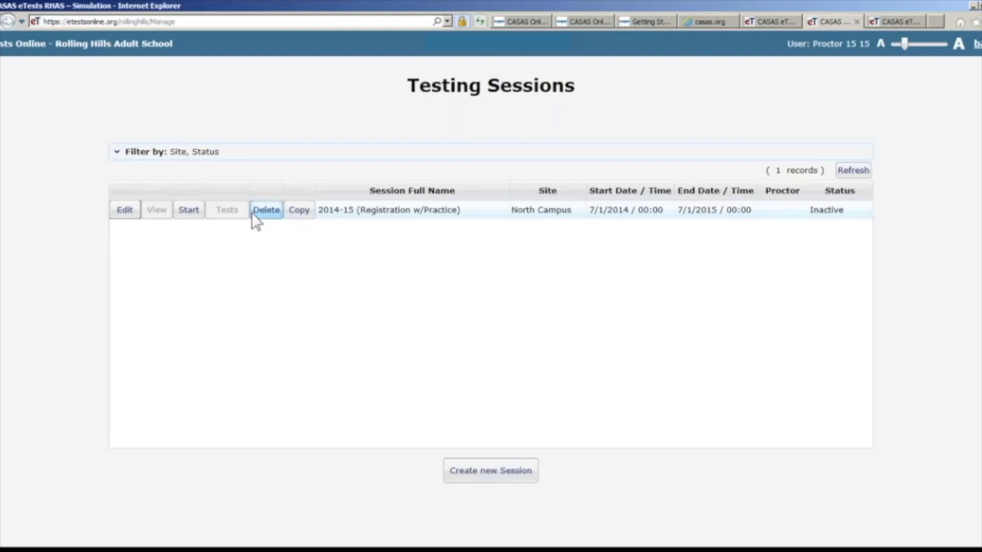
# Step: Start the 2014-15 (Registration w/Practice) session with a 4-hour maximum proctoring limit
pyautogui.click(189, 211)
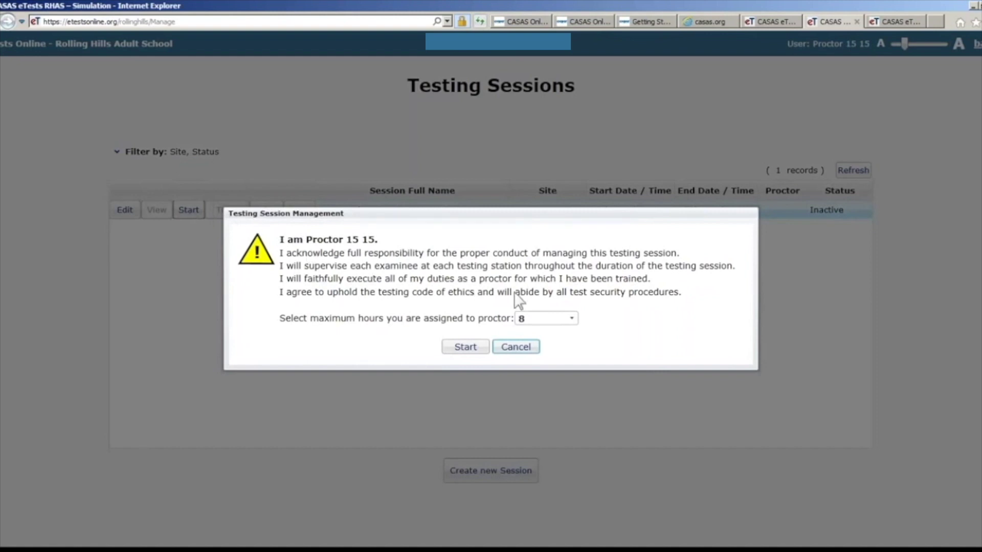
pyautogui.click(571, 318)
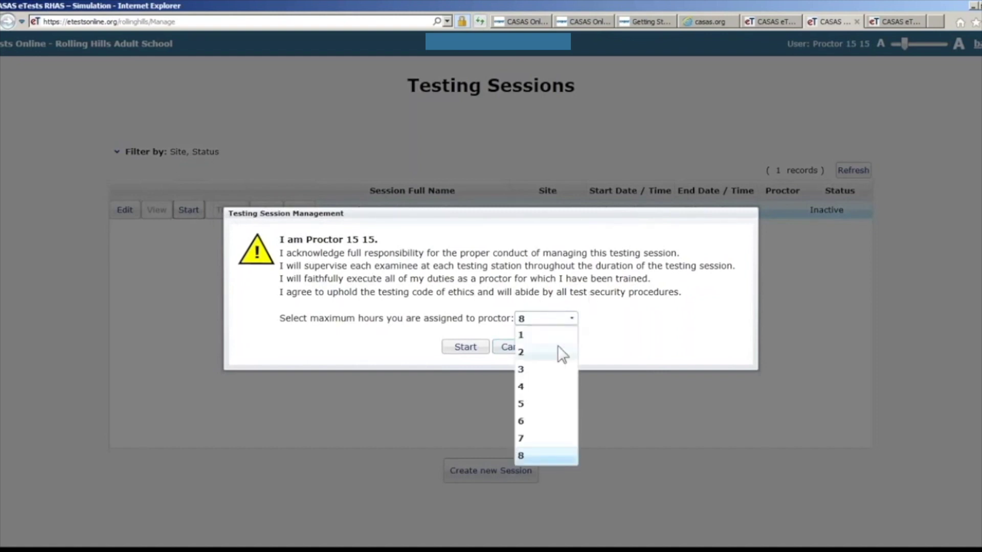
pyautogui.click(521, 387)
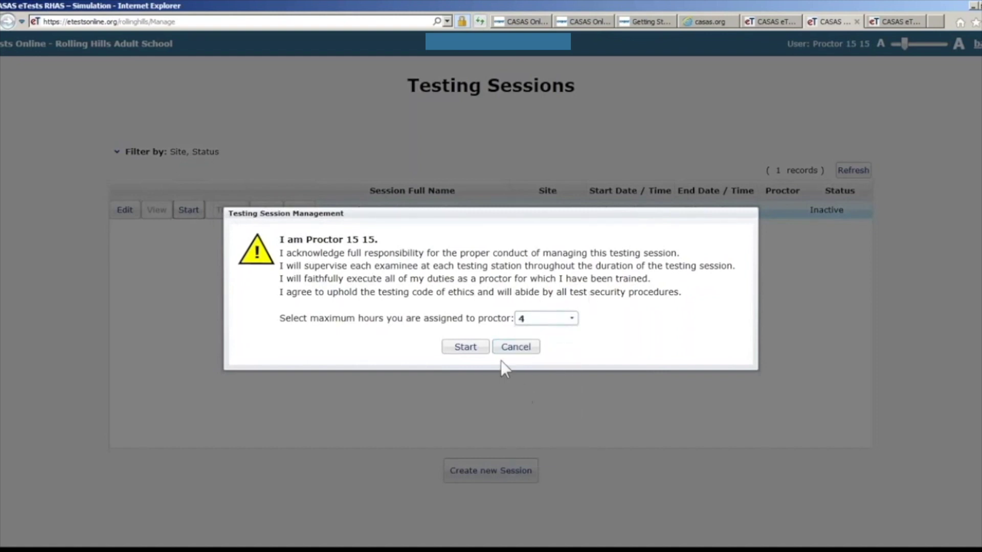
pyautogui.click(472, 351)
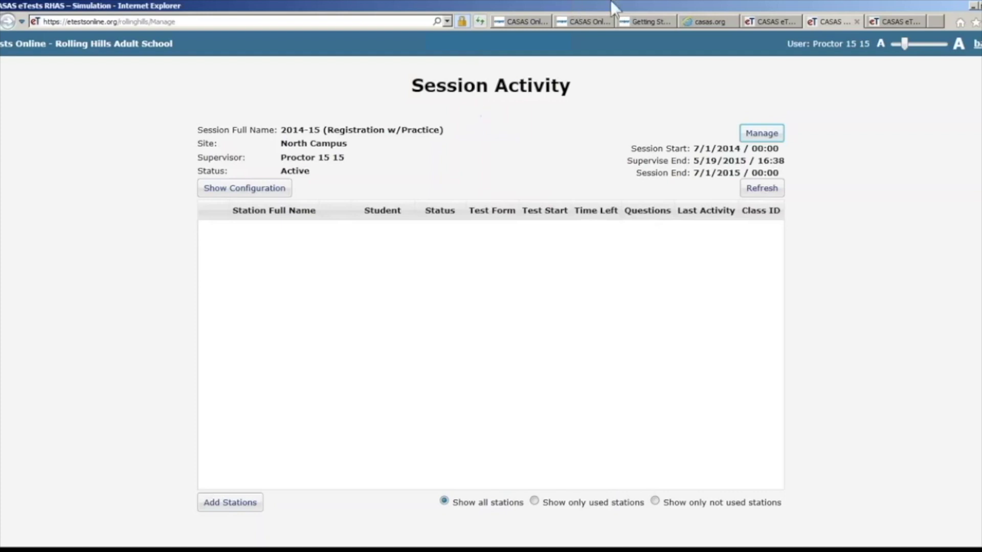
# Step: On the test station start page, launch Administer test and run the CasasTests.exe client
pyautogui.click(890, 21)
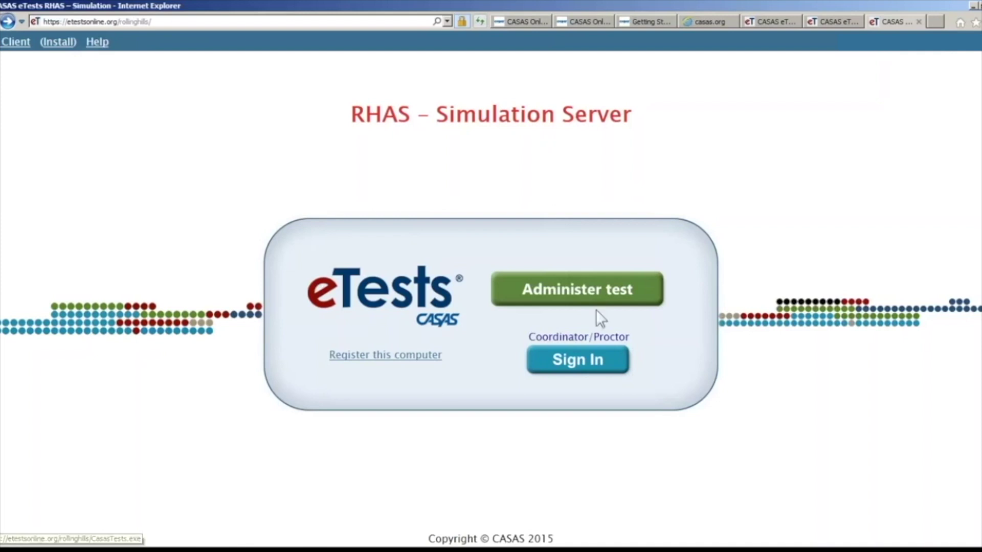
pyautogui.click(588, 294)
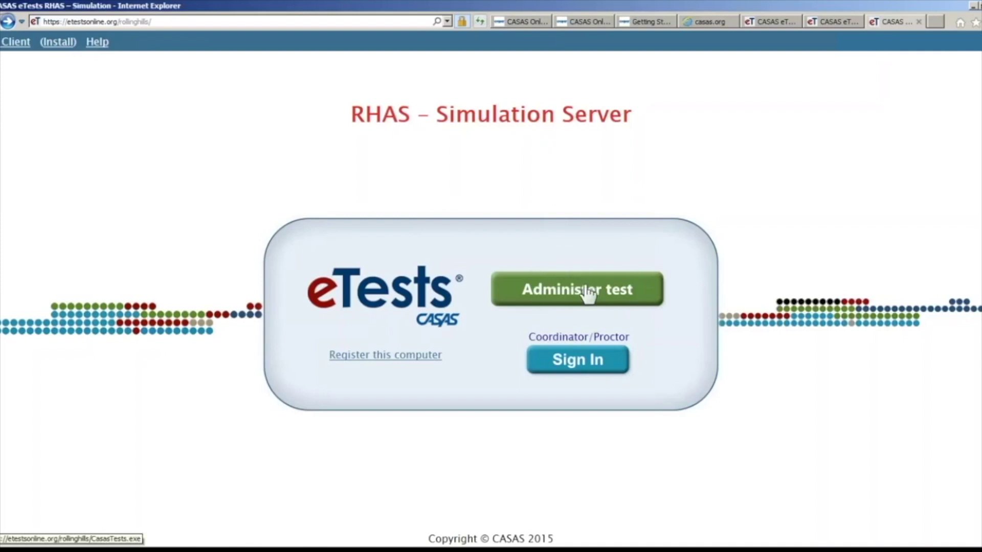
pyautogui.click(587, 300)
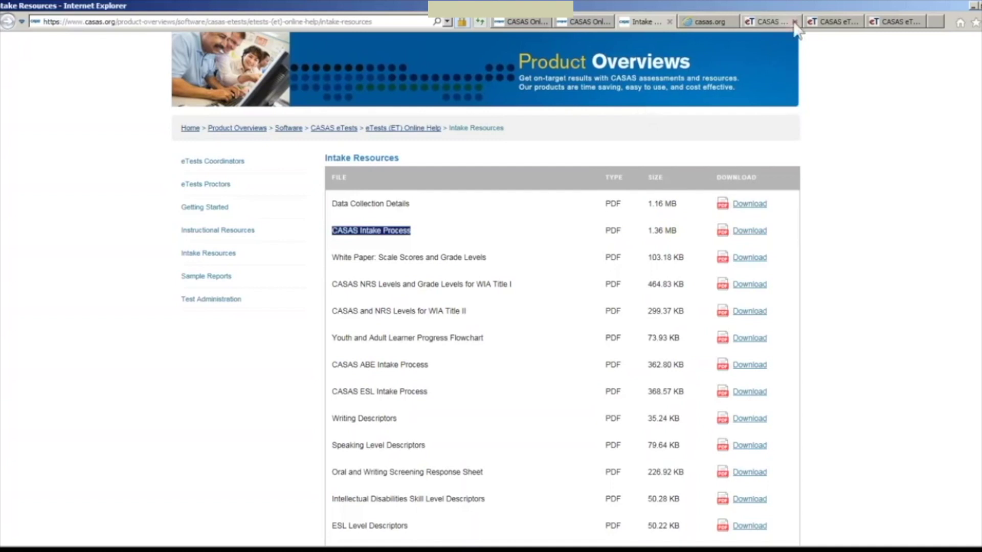
# Step: On the Session Activity page, add station AC-01 (Assessment Center) through Add Stations
pyautogui.click(831, 23)
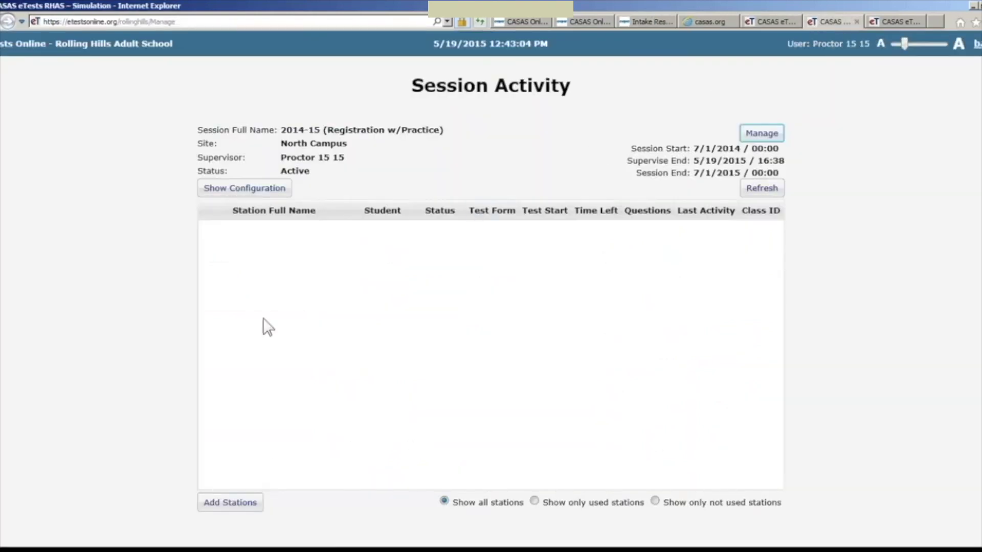
pyautogui.click(236, 502)
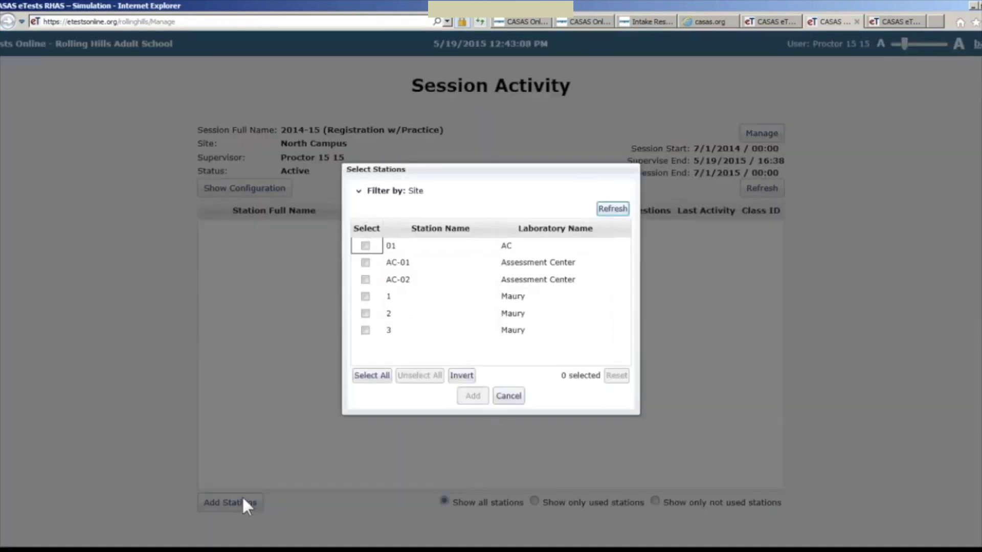
pyautogui.click(364, 263)
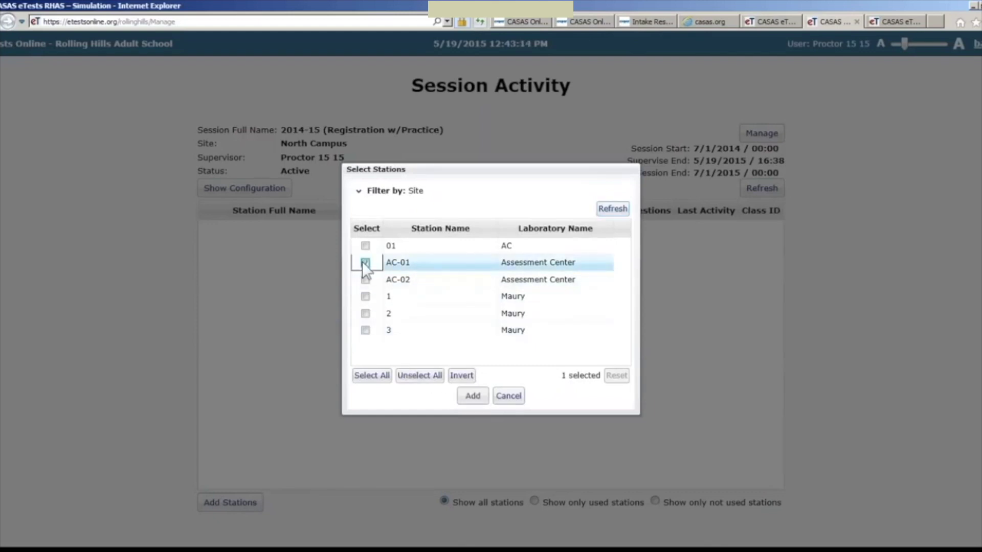
pyautogui.click(473, 396)
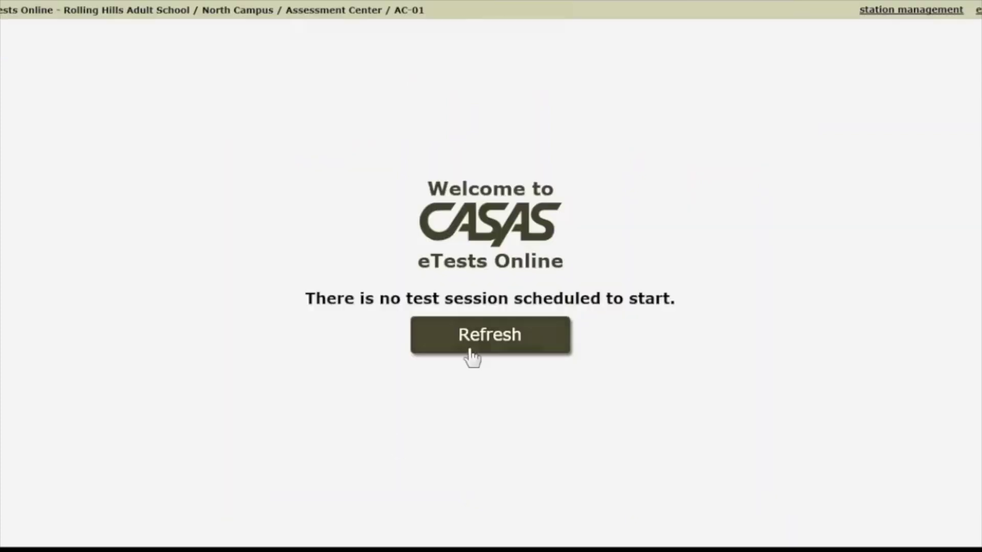
# Step: Refresh the AC-01 station, enter the student's ID and continue to Name and ID
pyautogui.click(481, 347)
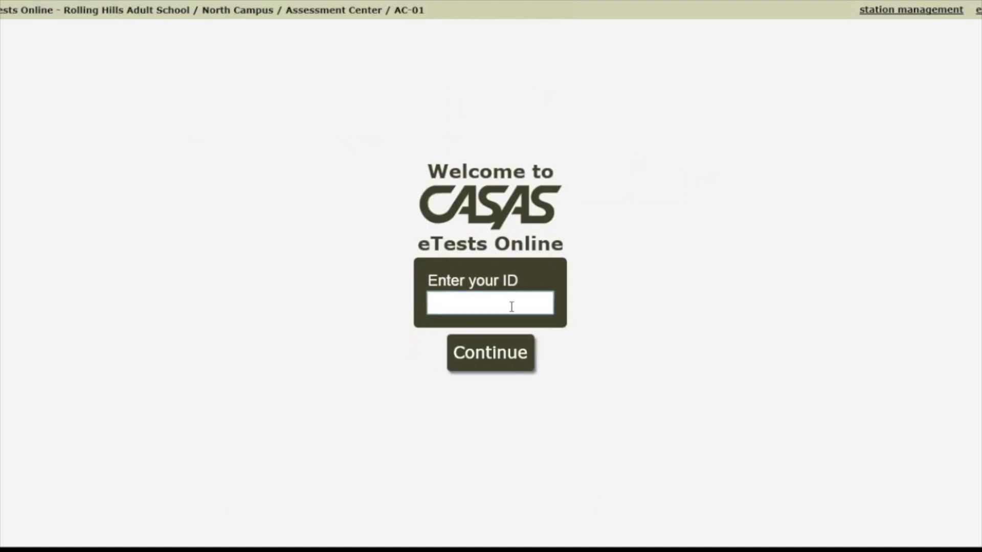
pyautogui.write('05192015')
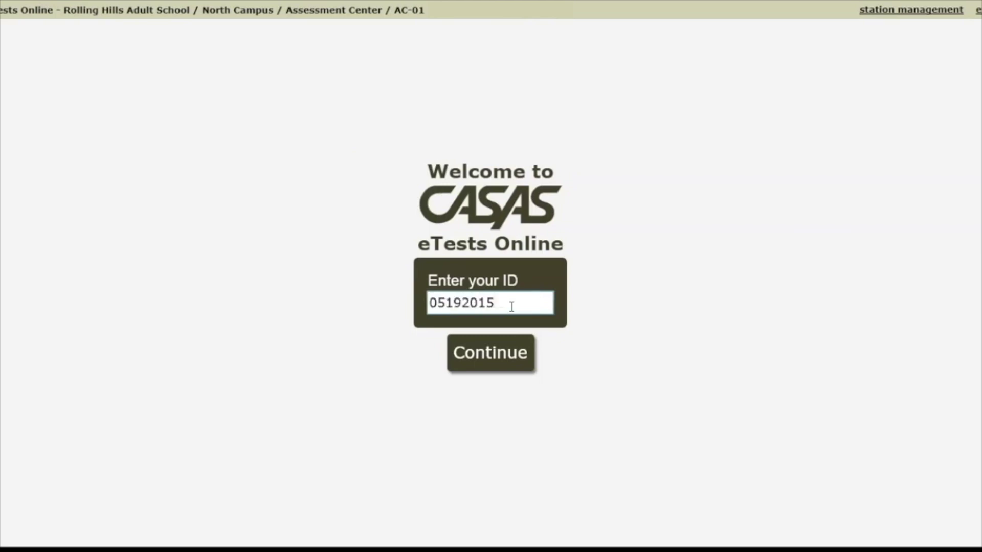
pyautogui.click(489, 350)
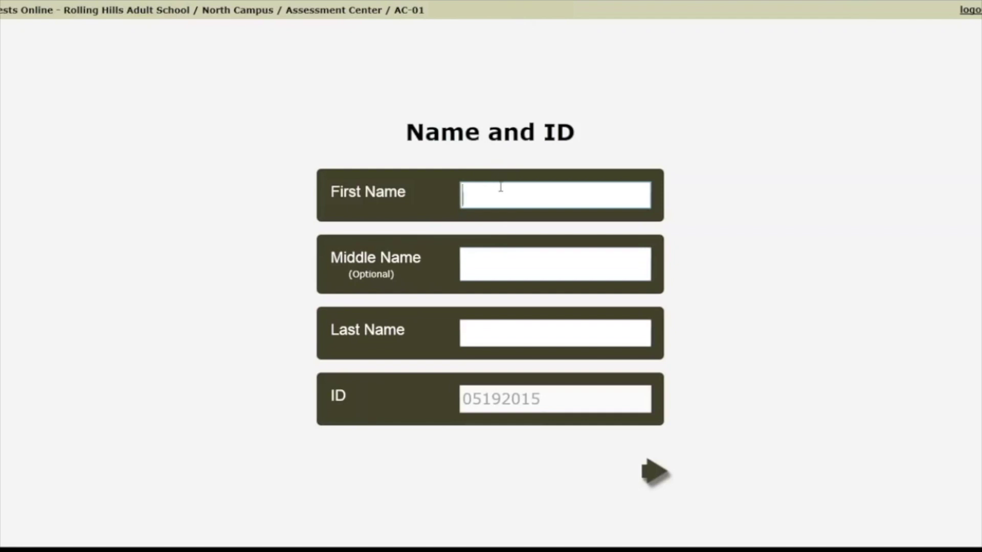
# Step: Fill in the student's first name, middle initial and last name on the form
pyautogui.write('Susie')
pyautogui.press('Tab')
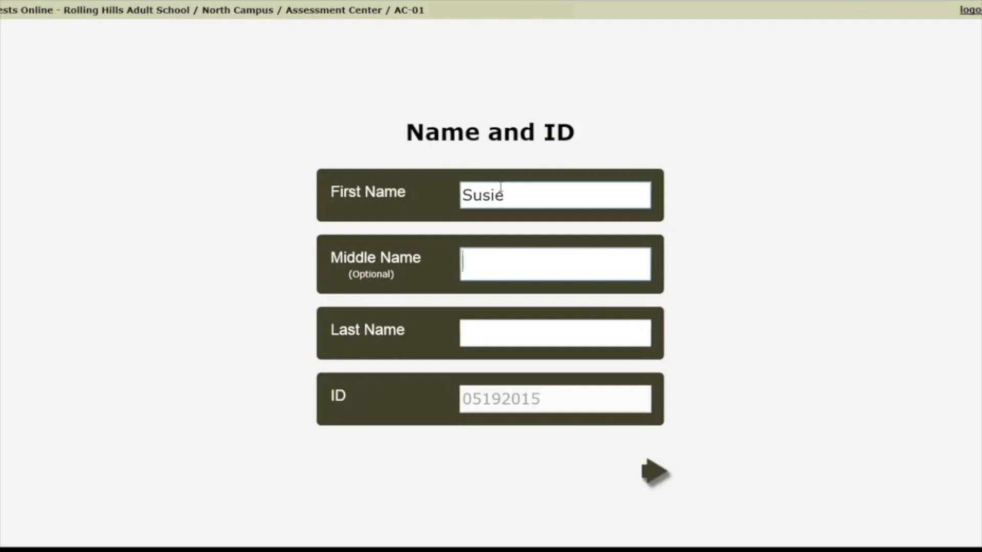
pyautogui.write('M')
pyautogui.press('Tab')
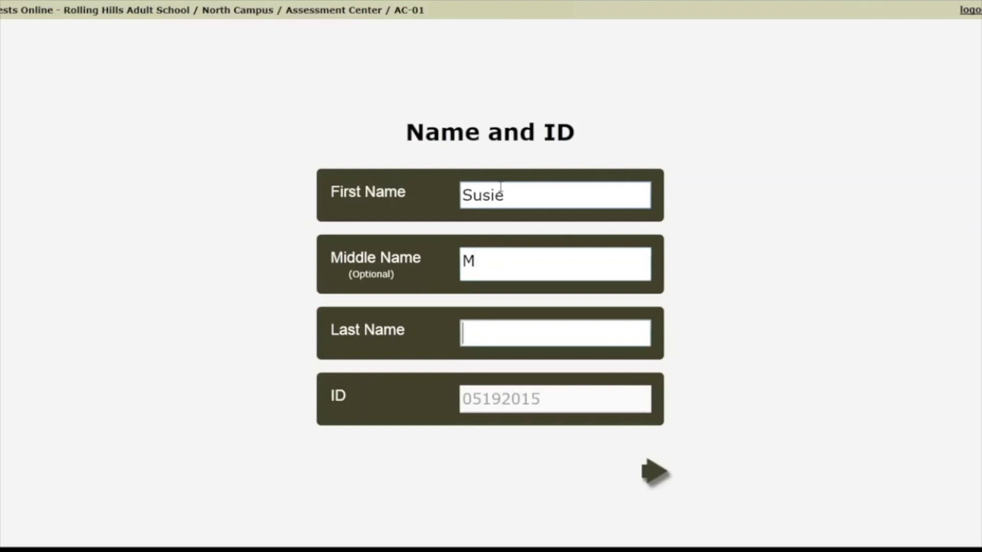
pyautogui.write('Student')
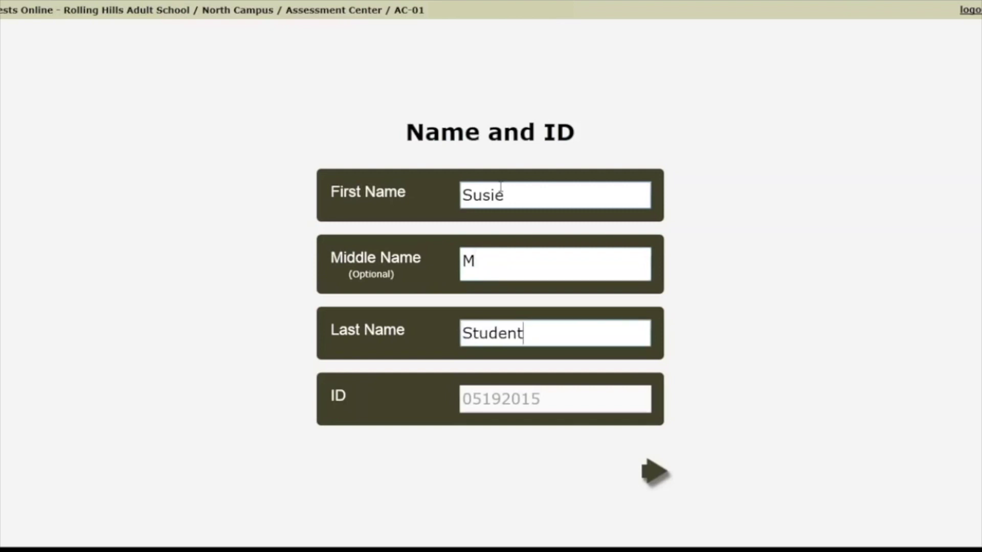
pyautogui.write('s')
pyautogui.press('BackSpace')
pyautogui.write('s')
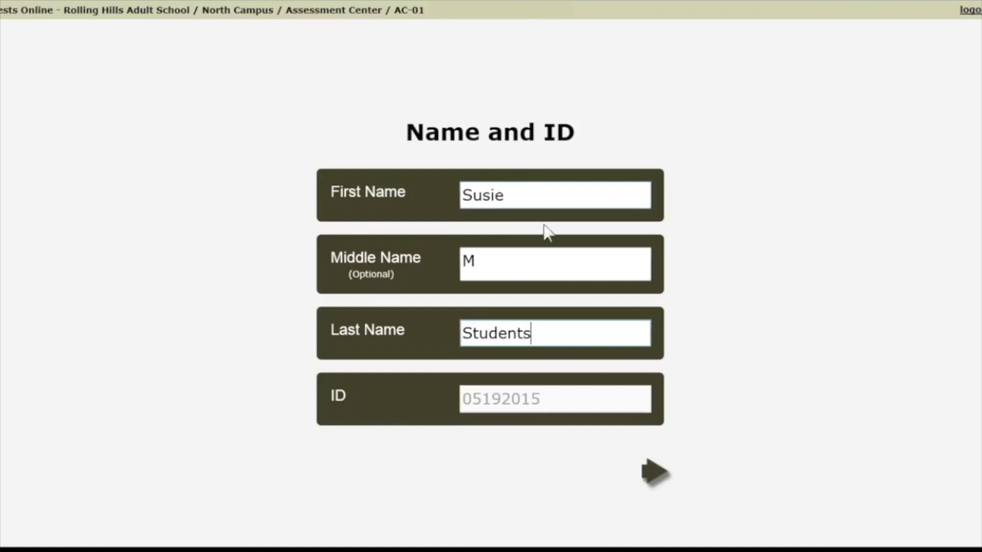
# Step: Enter the student's zip code and record the gender as Female
pyautogui.click(654, 472)
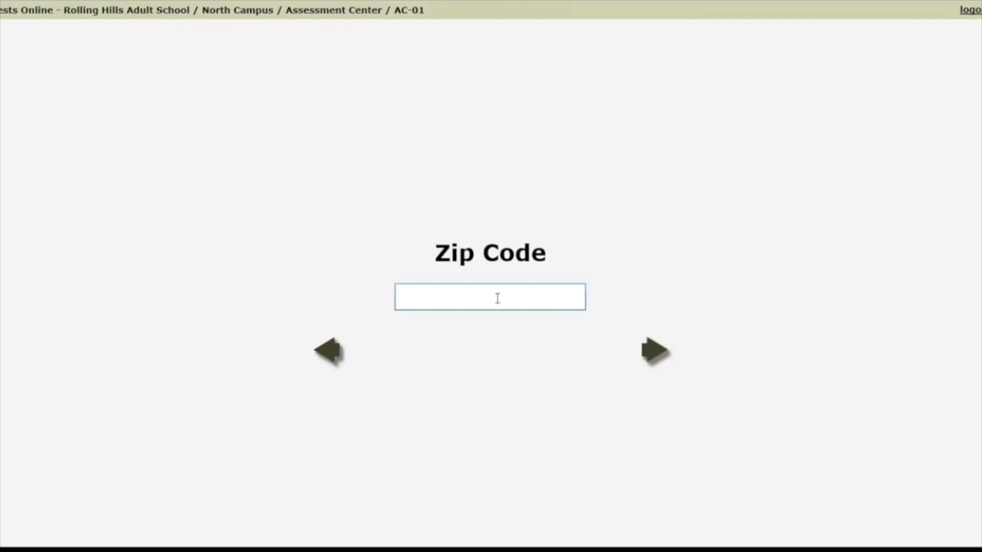
pyautogui.write('92123')
pyautogui.click(649, 358)
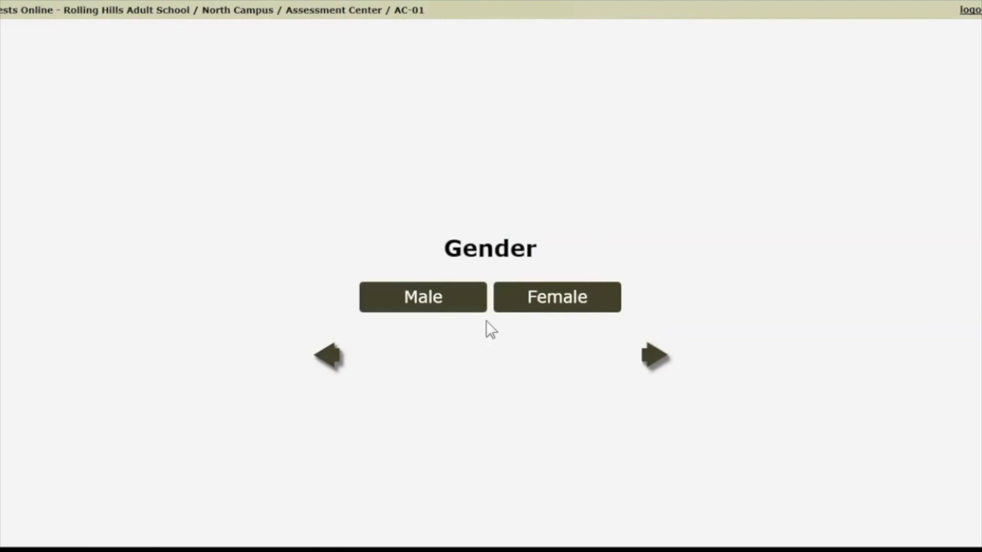
pyautogui.click(531, 305)
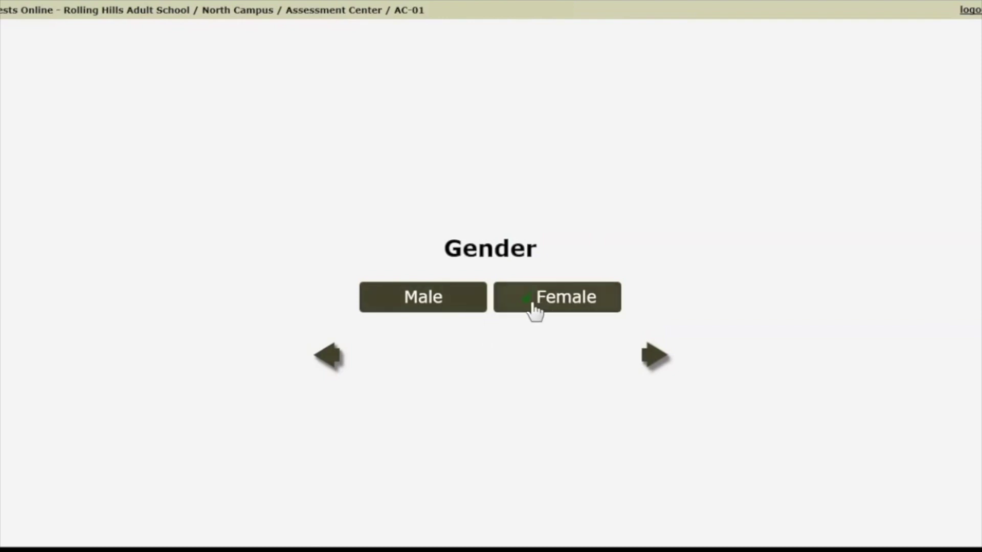
pyautogui.click(653, 358)
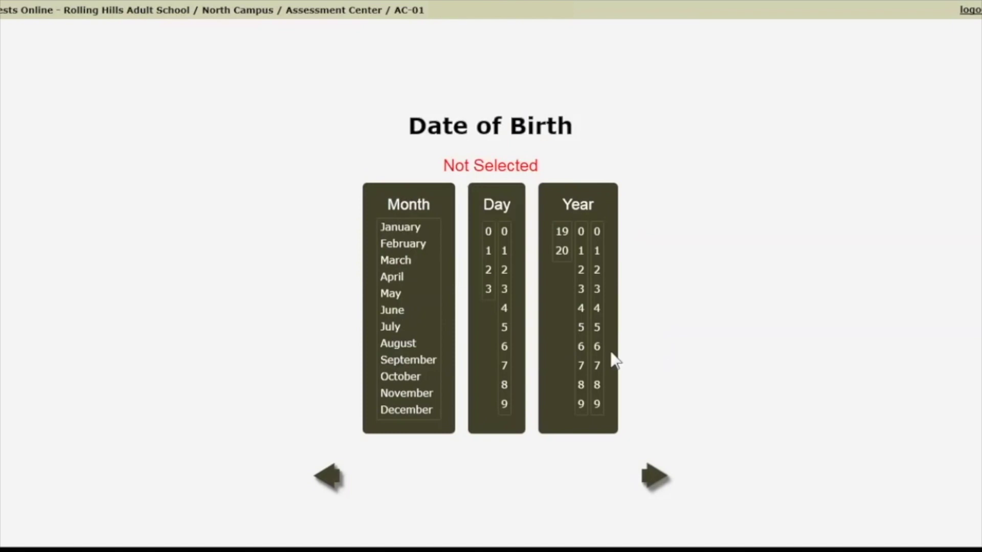
pyautogui.click(400, 277)
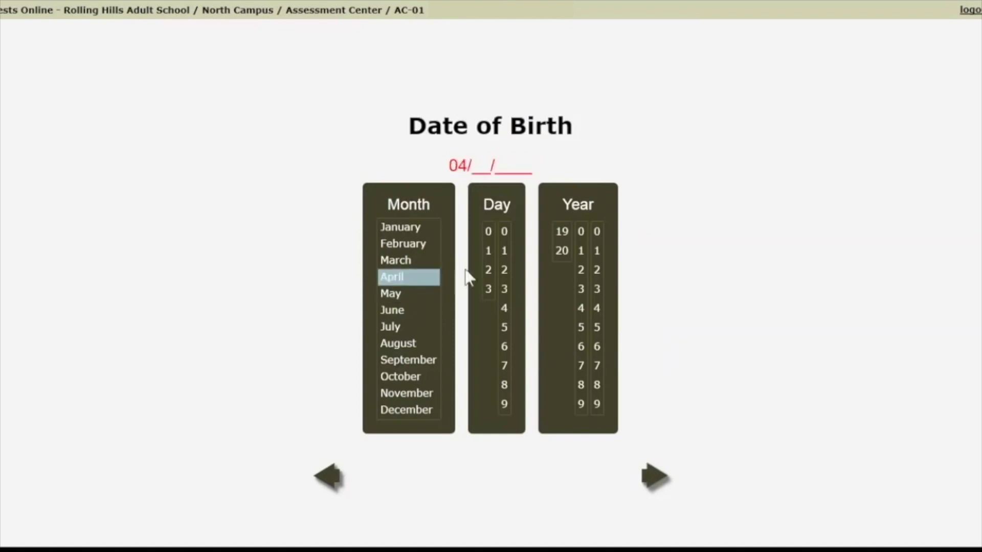
pyautogui.click(488, 270)
pyautogui.click(504, 271)
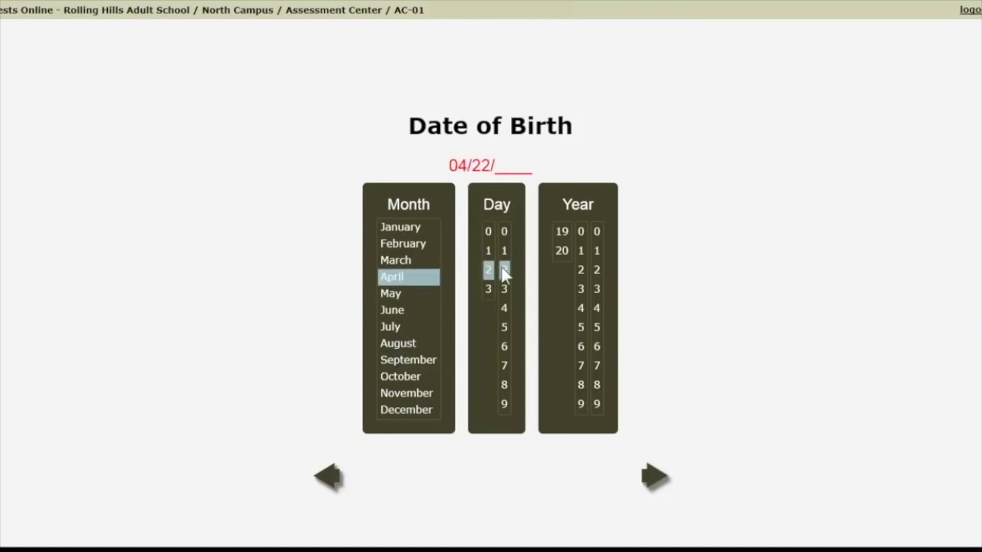
pyautogui.click(566, 233)
pyautogui.click(581, 384)
pyautogui.click(597, 365)
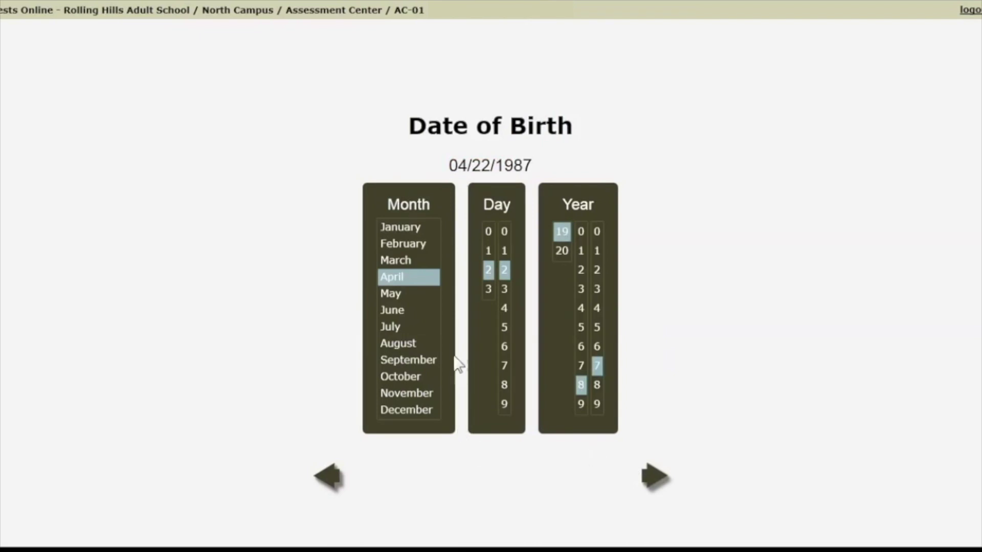
pyautogui.click(487, 233)
pyautogui.click(504, 250)
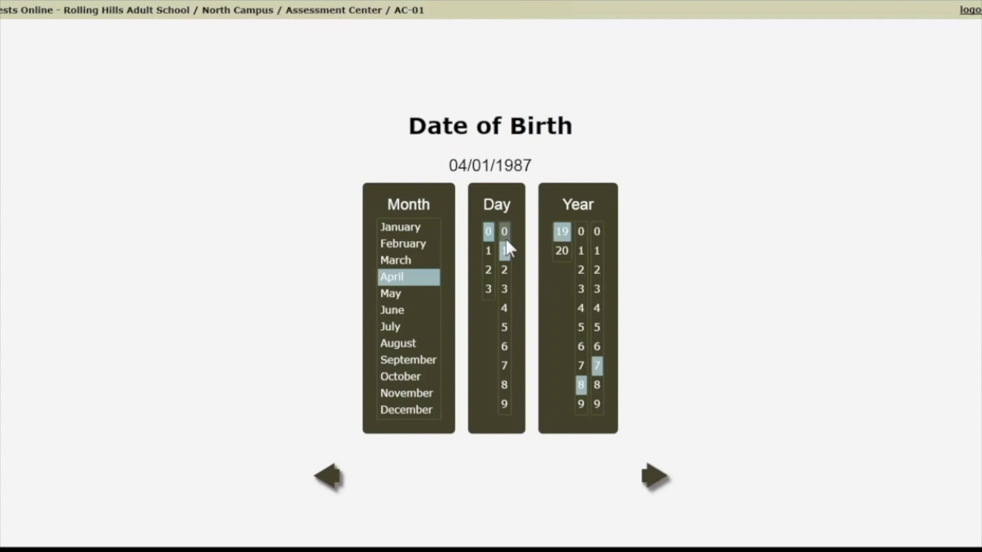
pyautogui.click(656, 467)
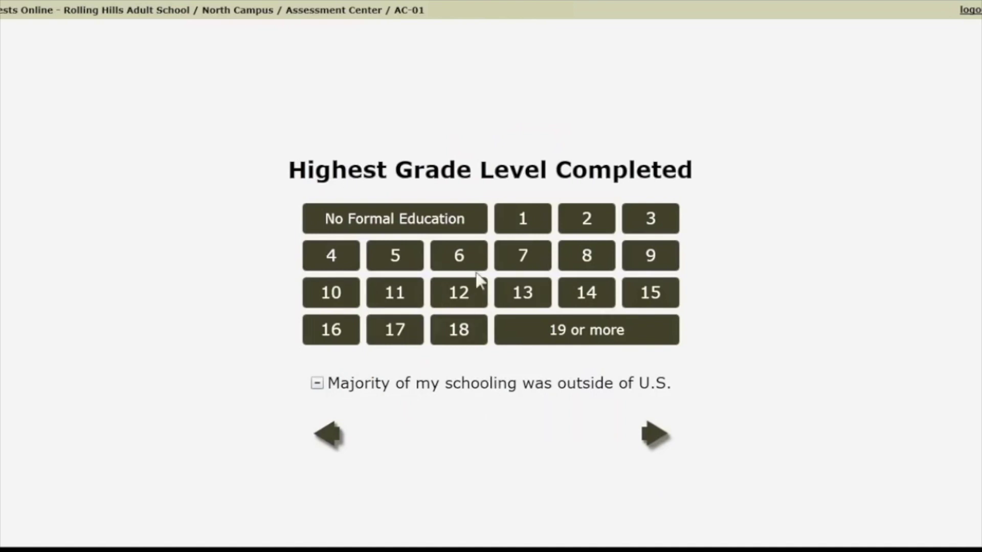
# Step: Record grade 12 as the highest completed, with schooling not mostly outside the U.S., and advance
pyautogui.click(453, 295)
pyautogui.click(317, 383)
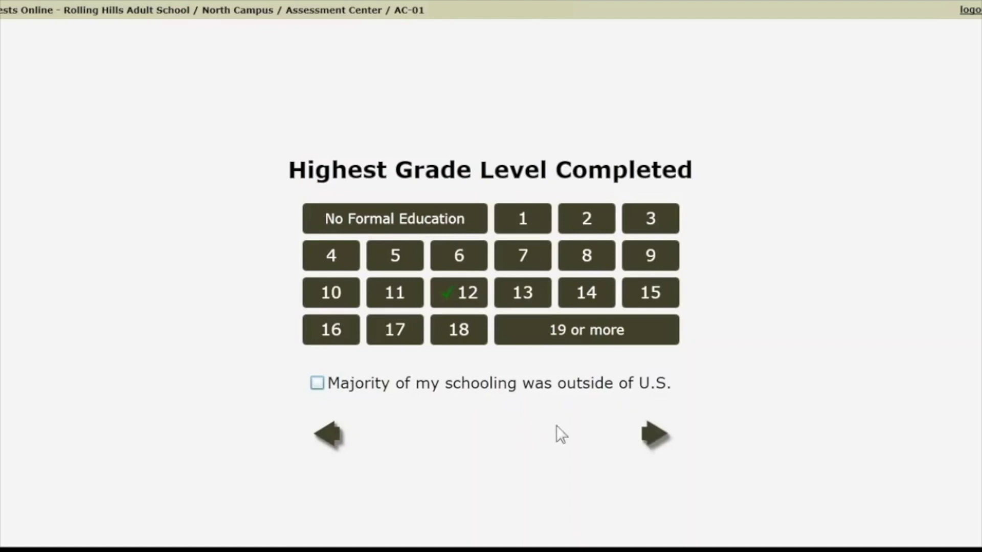
pyautogui.click(649, 434)
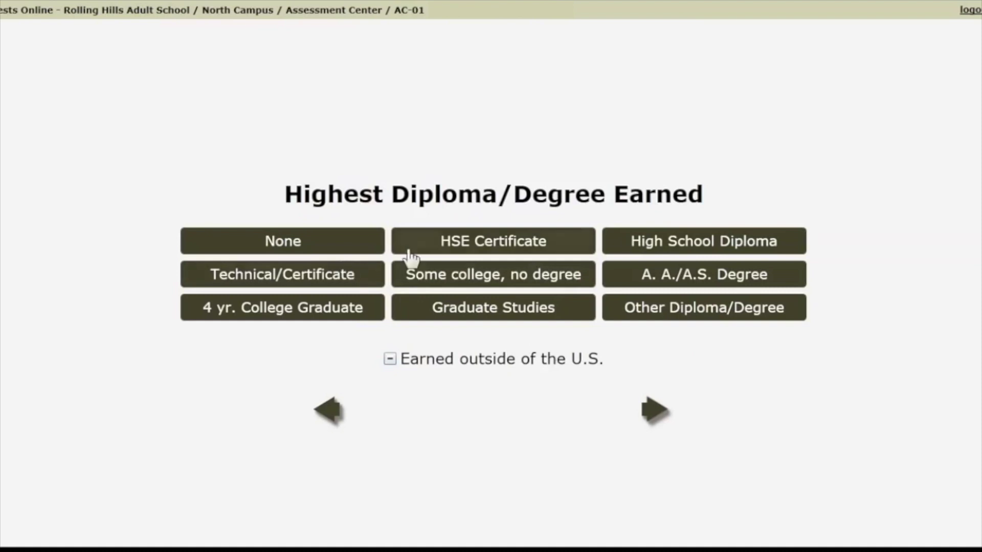
# Step: Set the highest diploma to None instead of HSE Certificate, then advance to Native Language
pyautogui.click(484, 245)
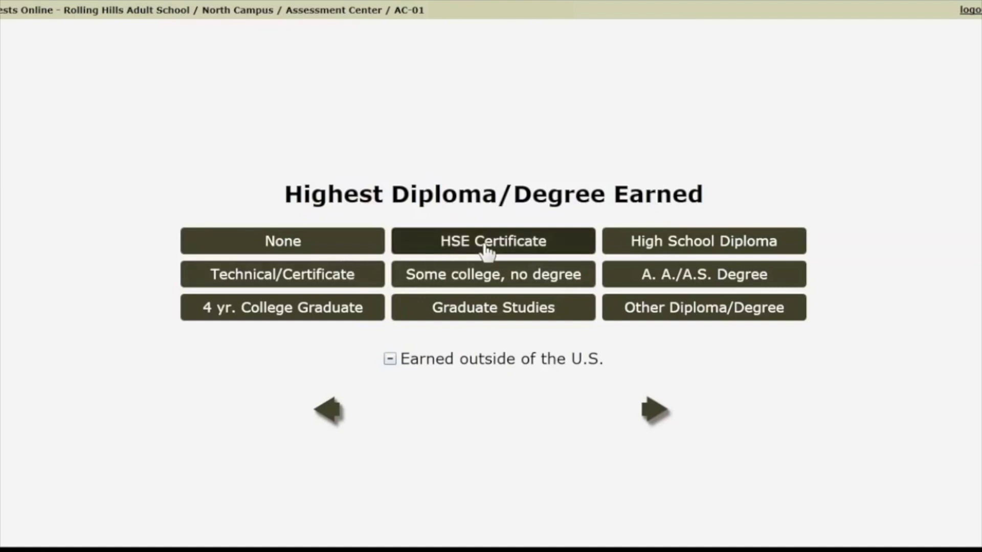
pyautogui.click(346, 250)
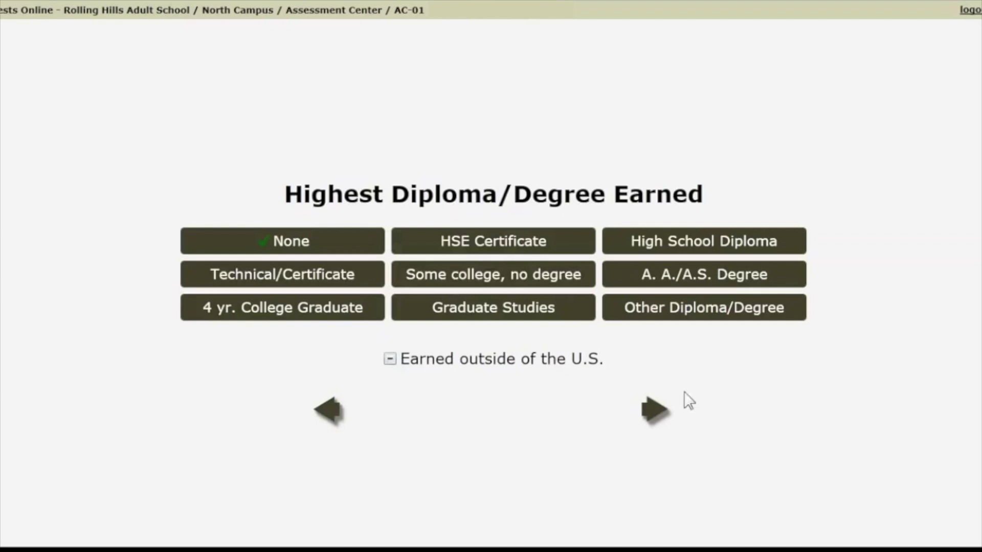
pyautogui.click(657, 414)
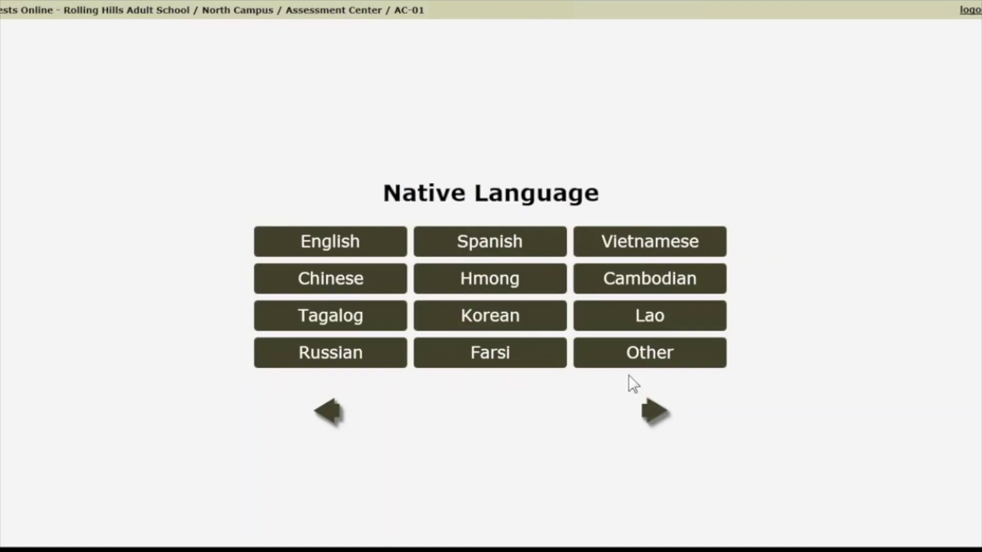
# Step: Answer English as native language, Not Hispanic or Latino ethnicity, and White plus American Indian race
pyautogui.click(392, 249)
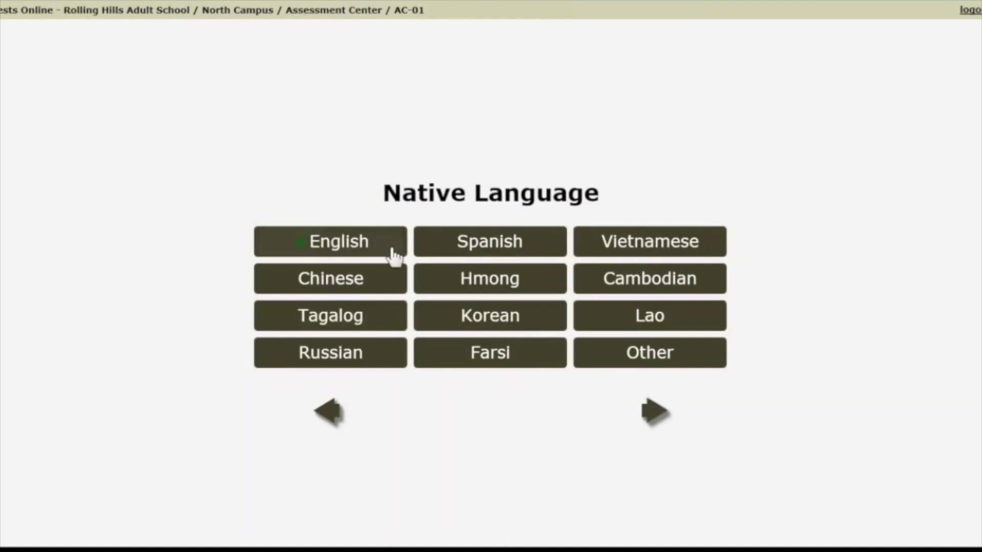
pyautogui.click(654, 411)
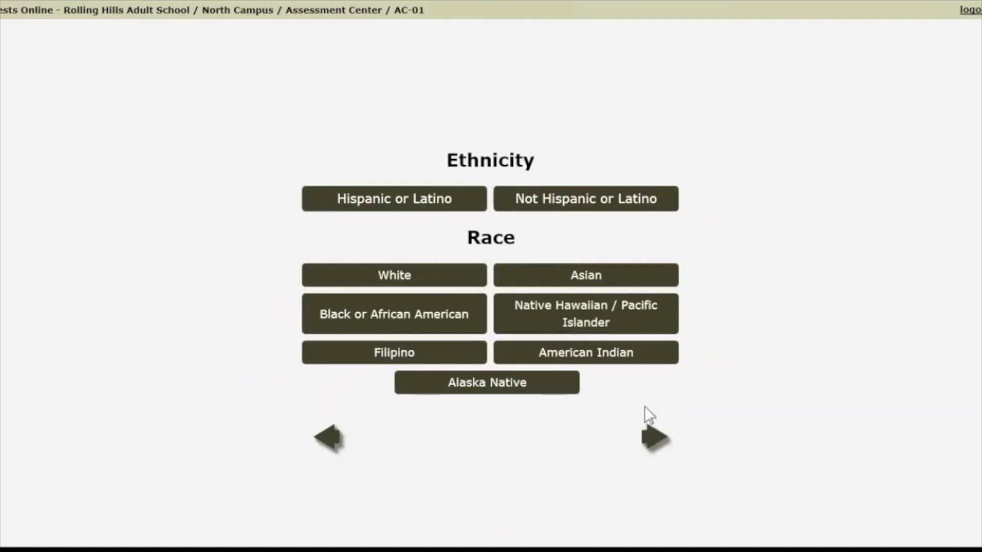
pyautogui.click(548, 200)
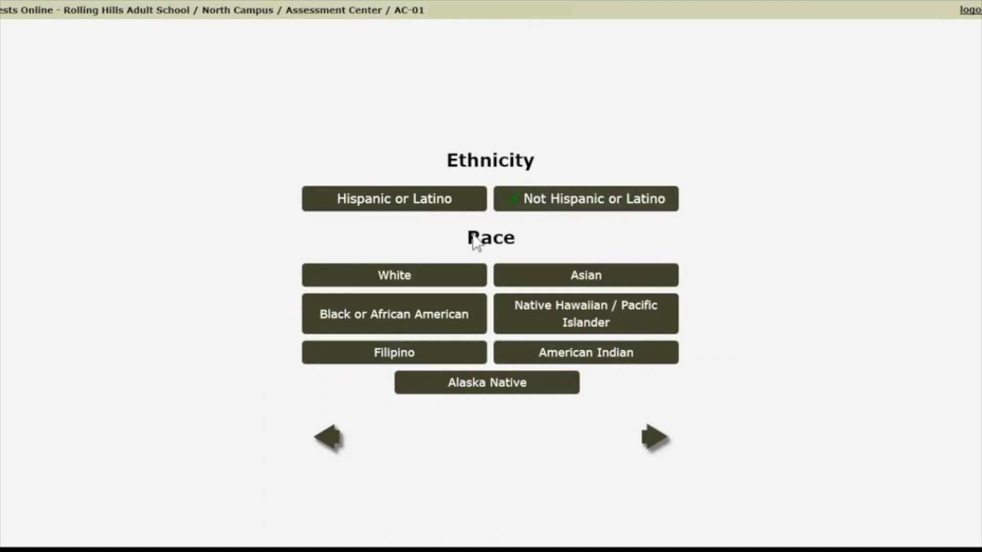
pyautogui.click(438, 281)
pyautogui.click(597, 359)
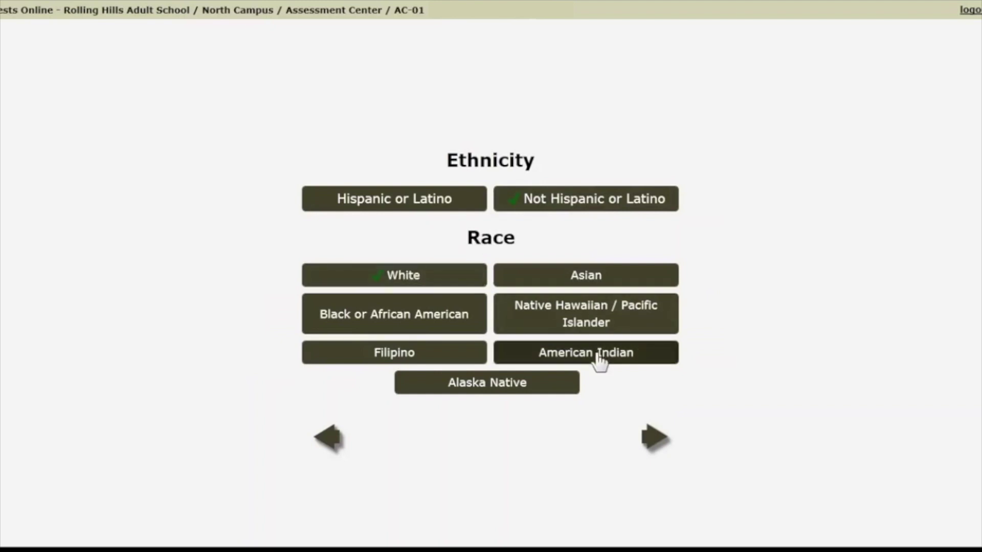
# Step: On the Program Info question, mark Adults w/Disabilities and advance to Personal Status
pyautogui.click(653, 439)
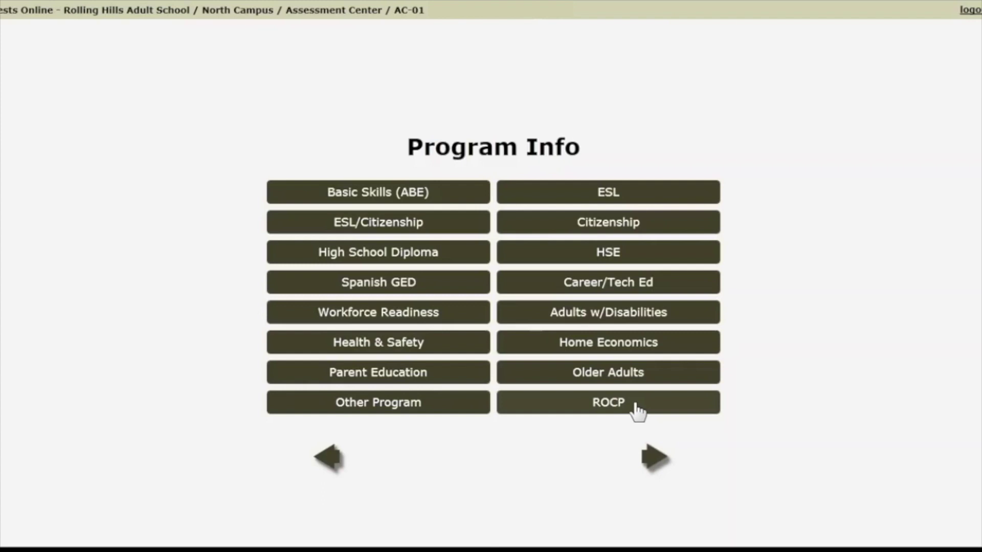
pyautogui.click(598, 319)
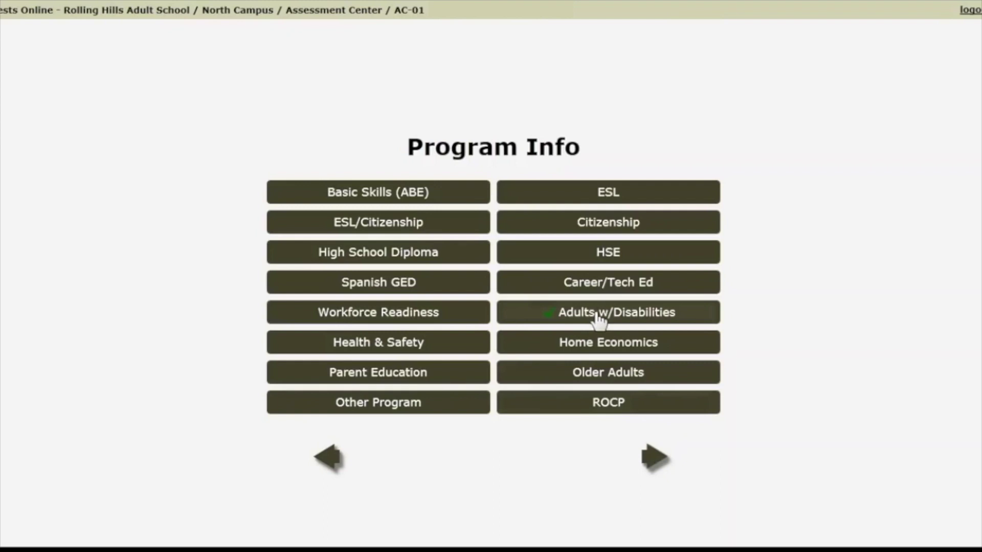
pyautogui.click(653, 460)
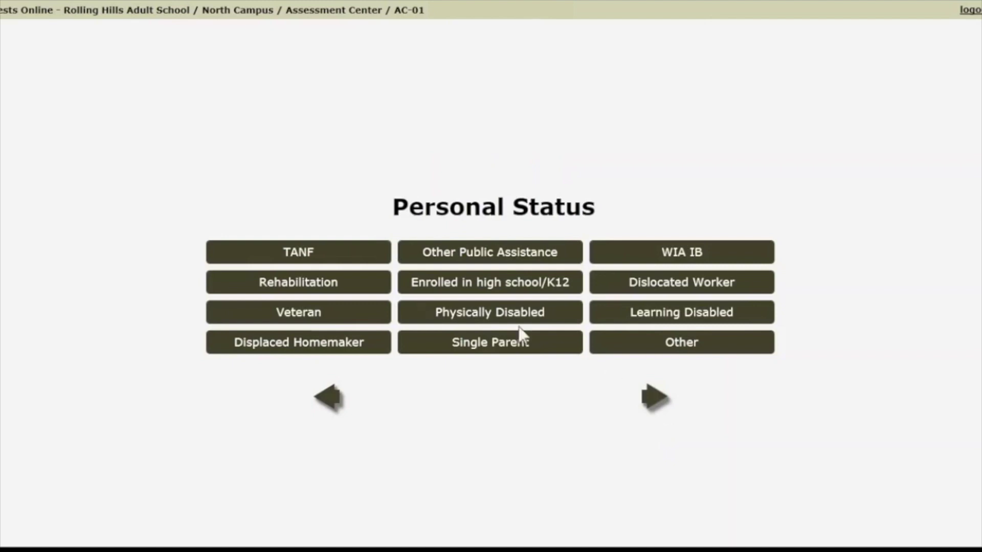
# Step: Mark Physically Disabled and Other Public Assistance as personal status, then advance to Labor Force Status
pyautogui.click(478, 313)
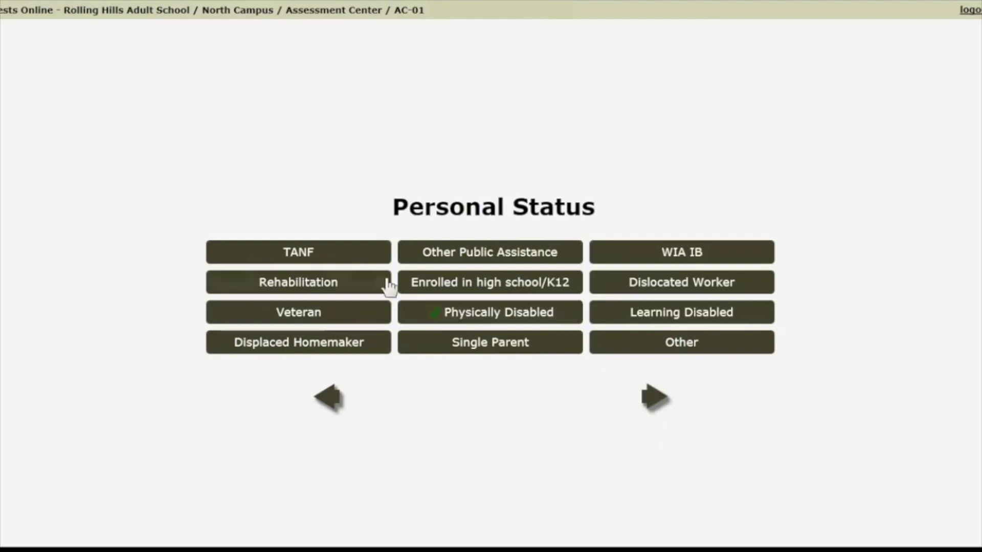
pyautogui.click(506, 258)
pyautogui.click(652, 399)
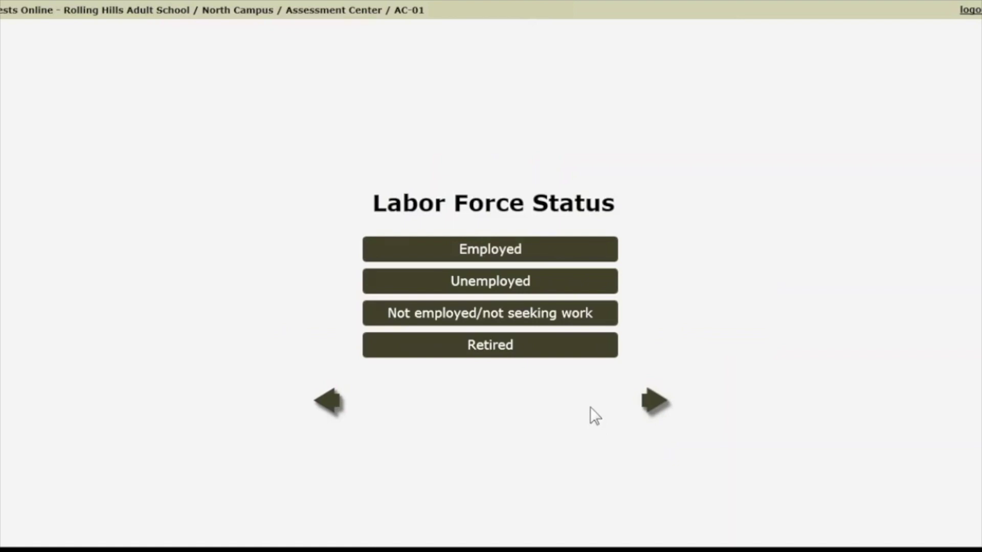
# Step: Mark Unemployed on the Labor Force Status page
pyautogui.click(534, 286)
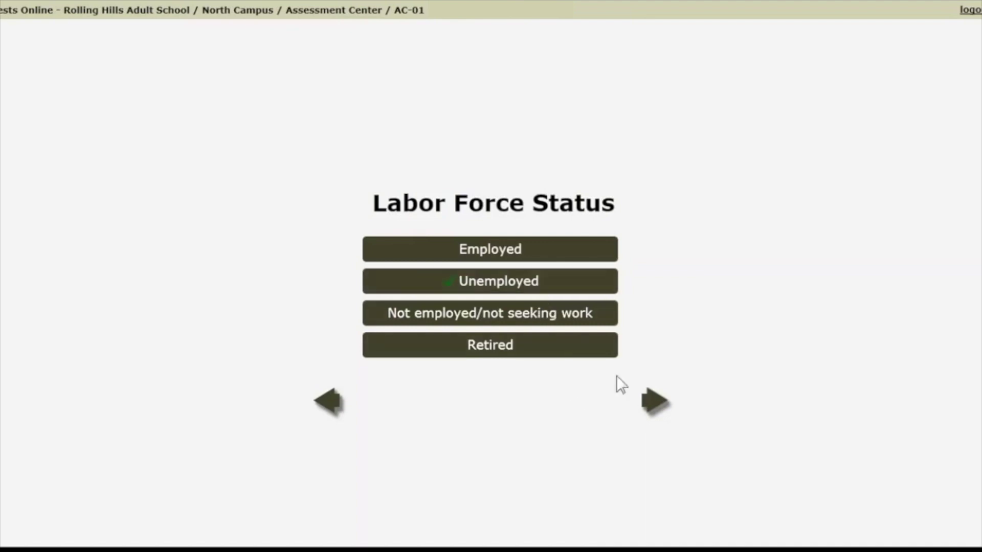
# Step: Pick Family Goal as primary and leave only Improve English skills as secondary goal
pyautogui.click(650, 402)
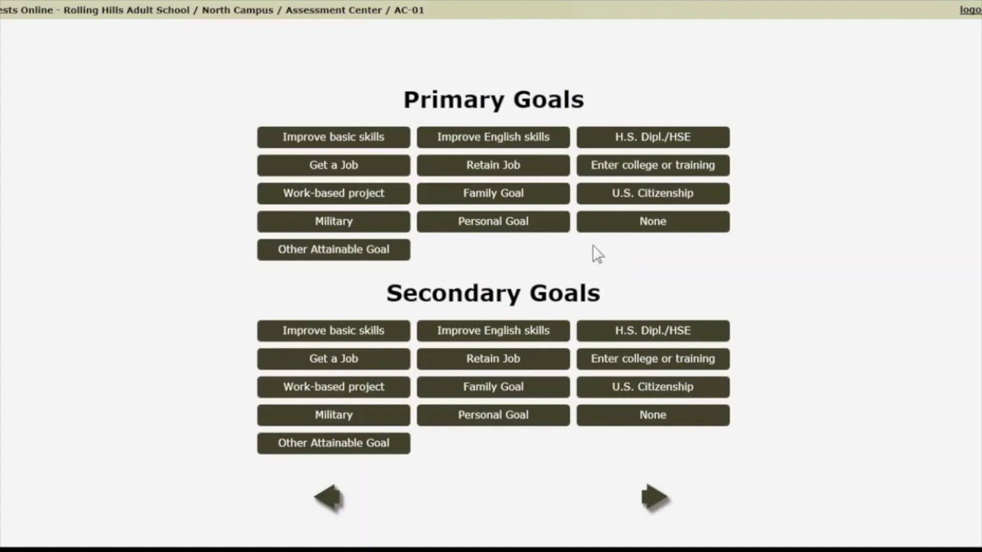
pyautogui.click(520, 205)
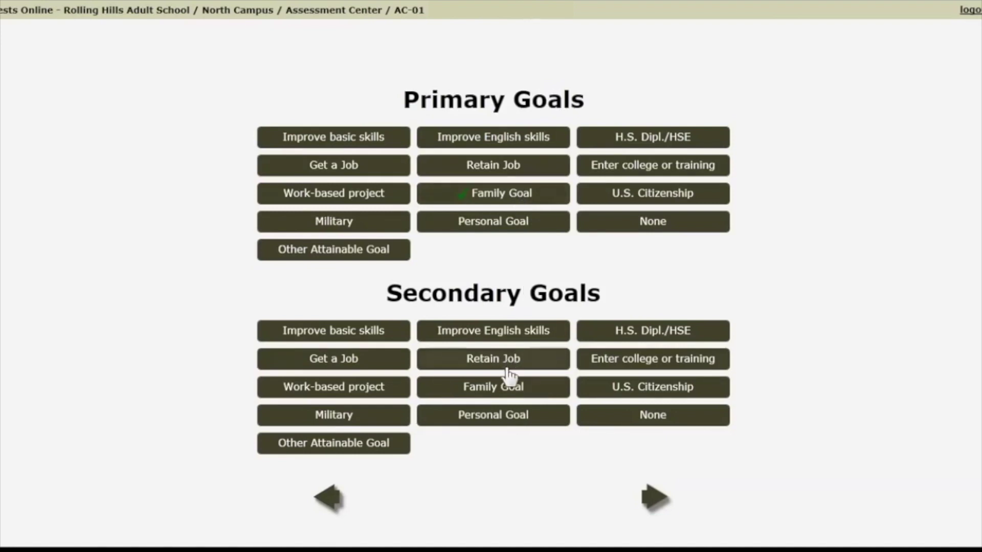
pyautogui.click(504, 421)
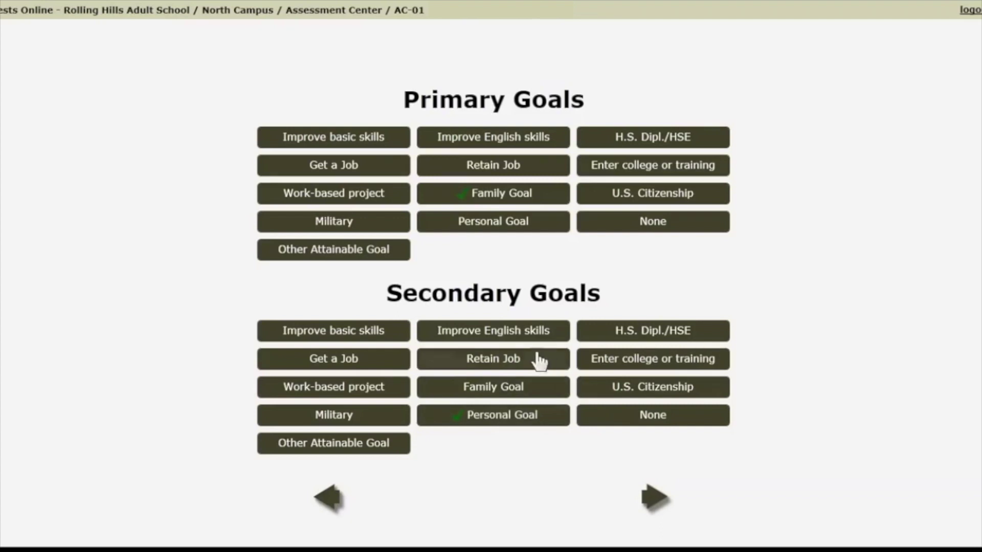
pyautogui.click(530, 337)
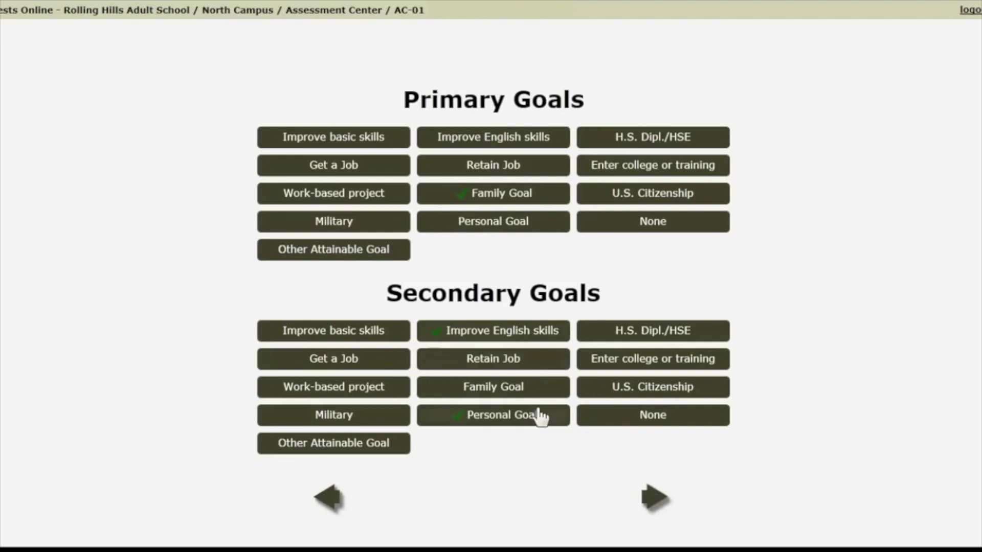
pyautogui.click(510, 421)
pyautogui.click(649, 497)
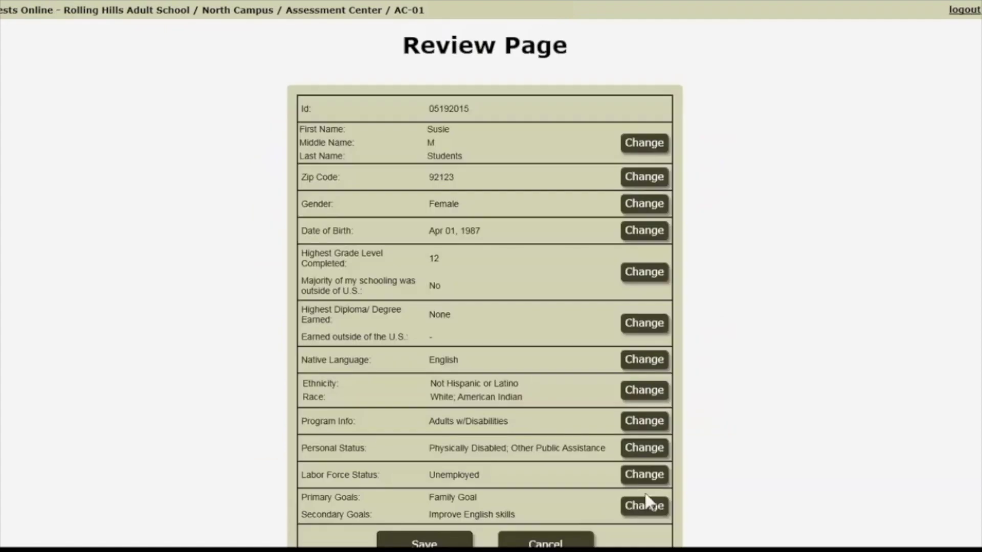
pyautogui.scroll(-1, 662, 503)
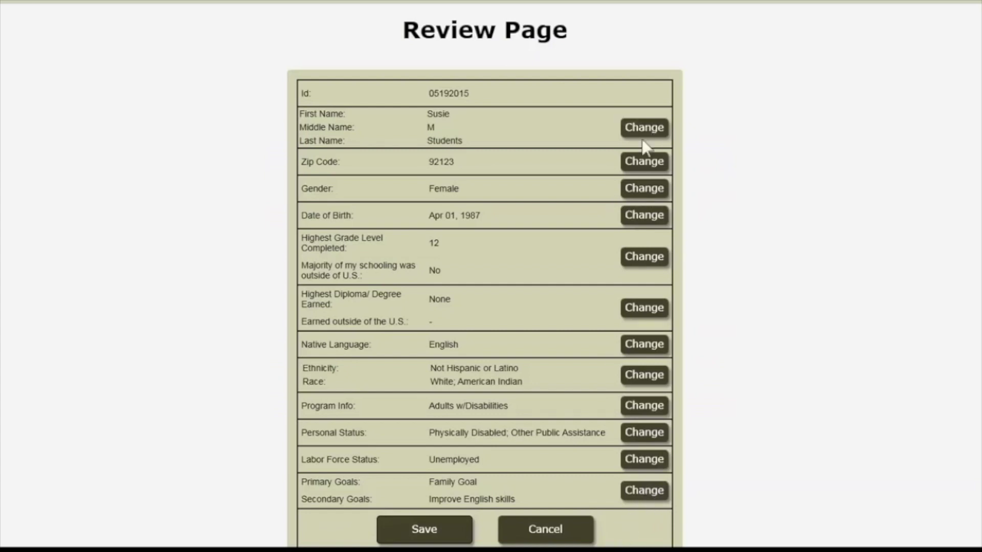
pyautogui.click(643, 219)
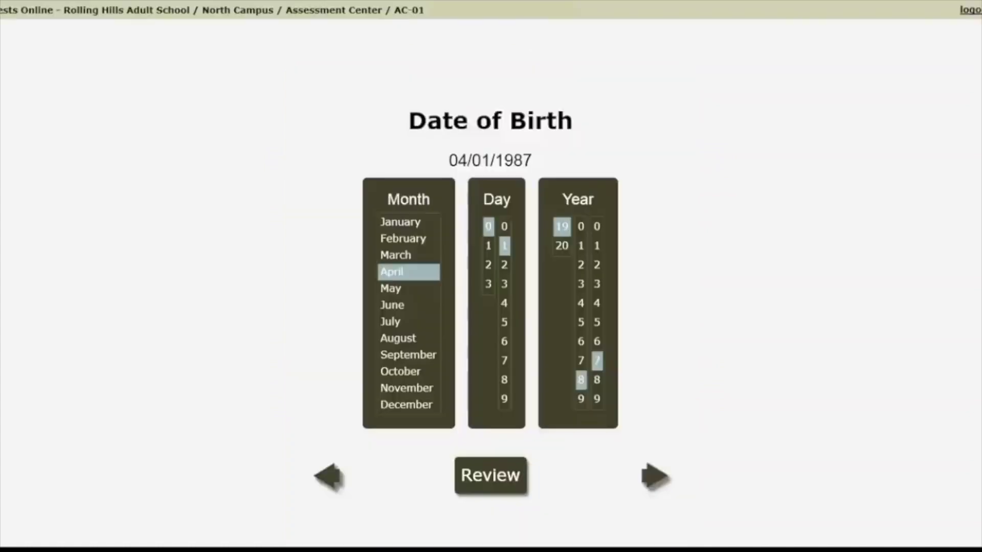
pyautogui.click(489, 265)
pyautogui.click(504, 264)
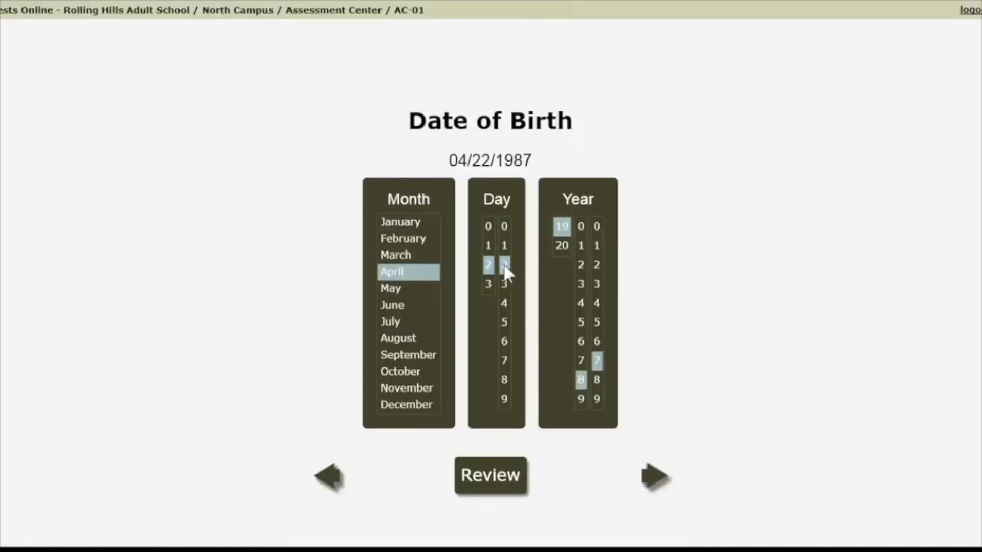
pyautogui.click(581, 360)
pyautogui.click(596, 380)
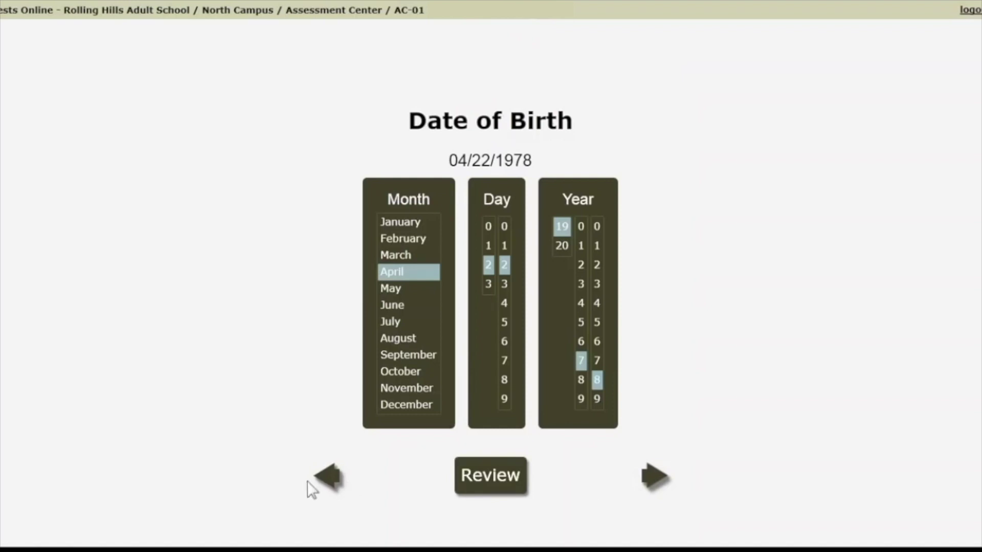
pyautogui.click(329, 481)
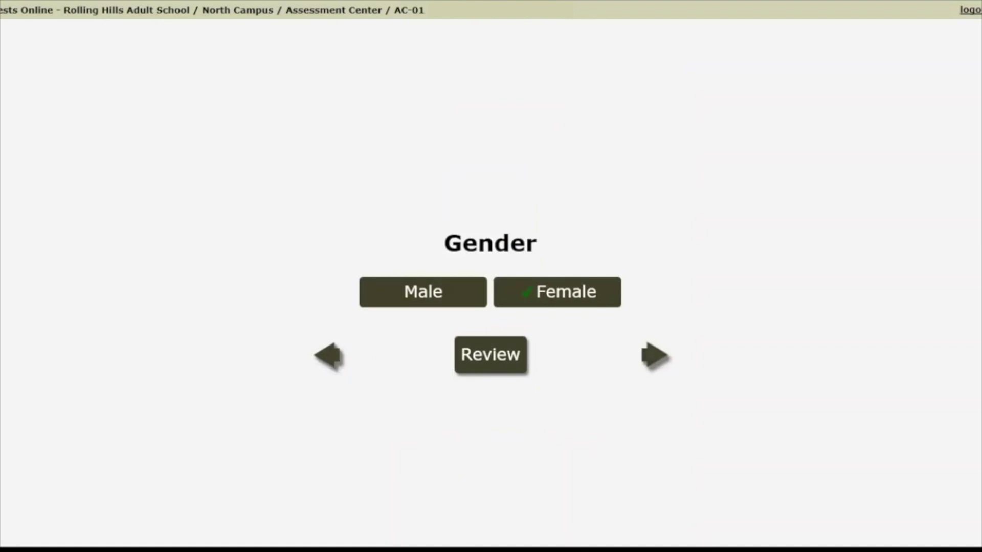
pyautogui.click(654, 358)
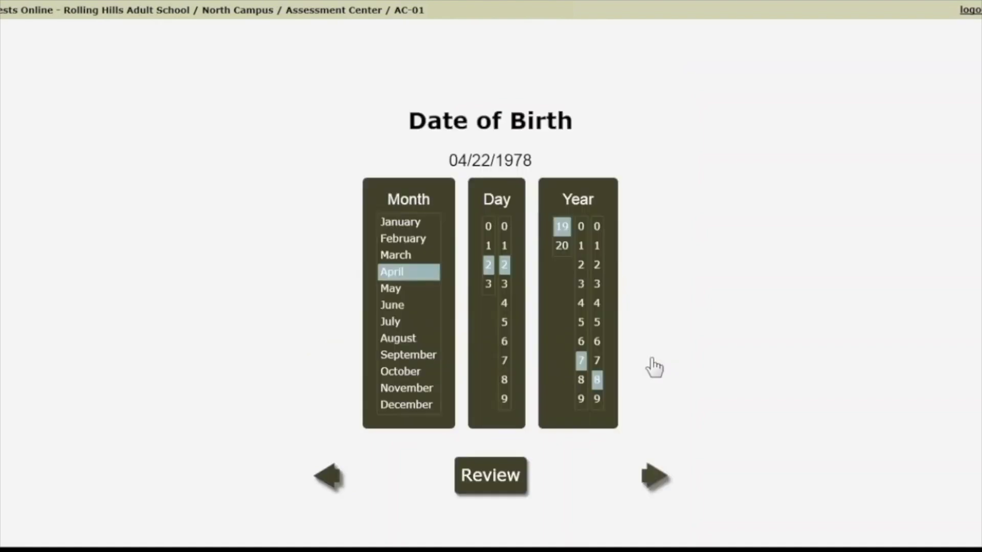
# Step: Step to Highest Grade Level Completed, then return to the Review Page summary
pyautogui.click(655, 481)
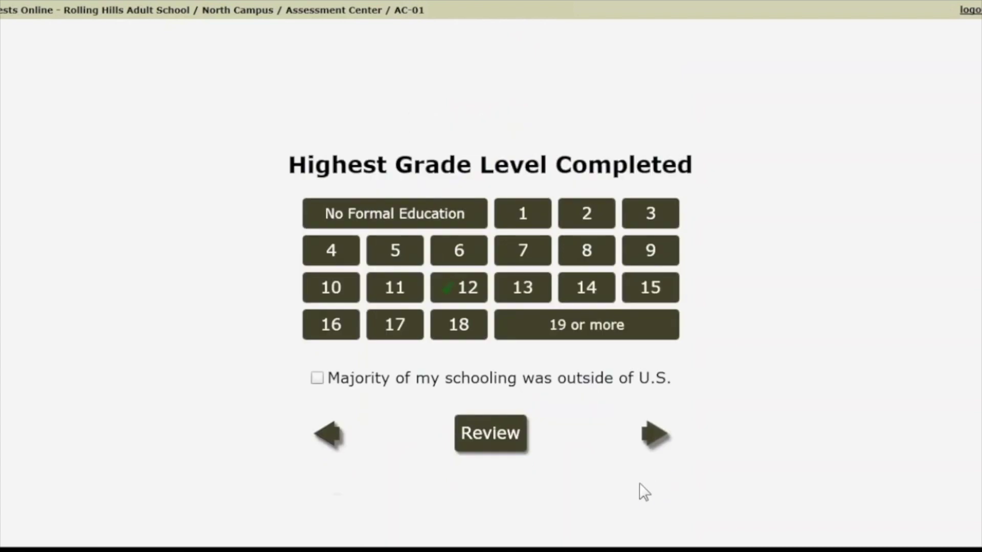
pyautogui.click(491, 436)
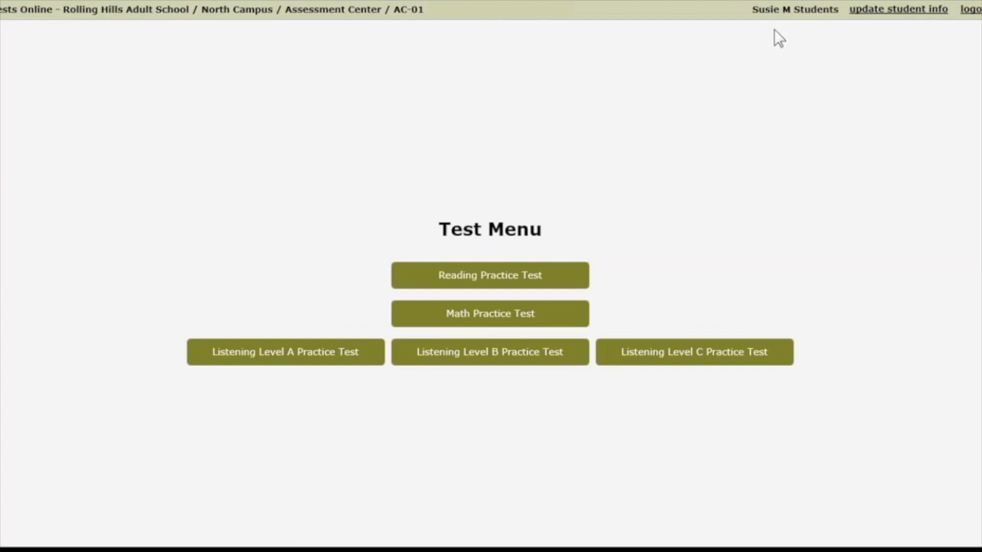
# Step: Reopen the student's details via the update student info link and cancel the edit
pyautogui.click(884, 13)
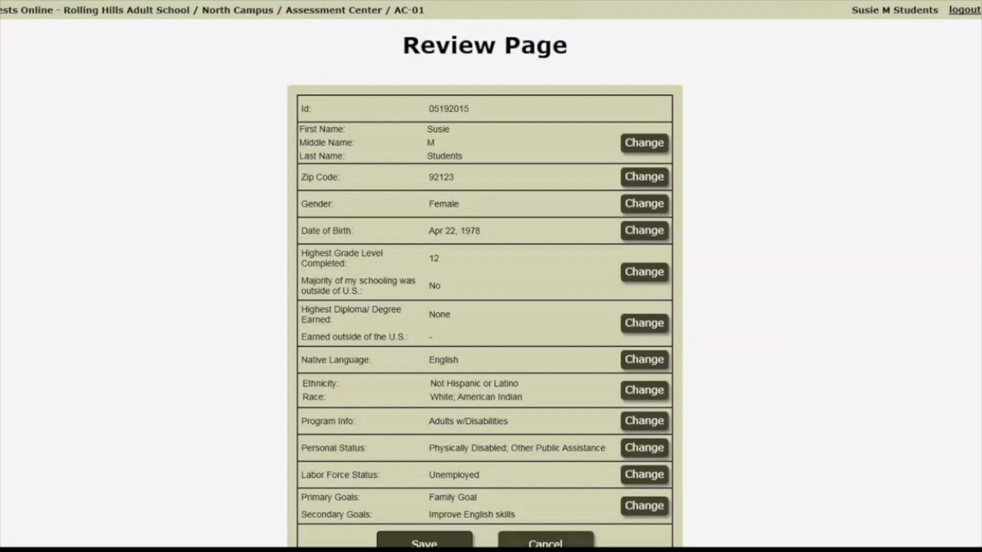
pyautogui.click(545, 542)
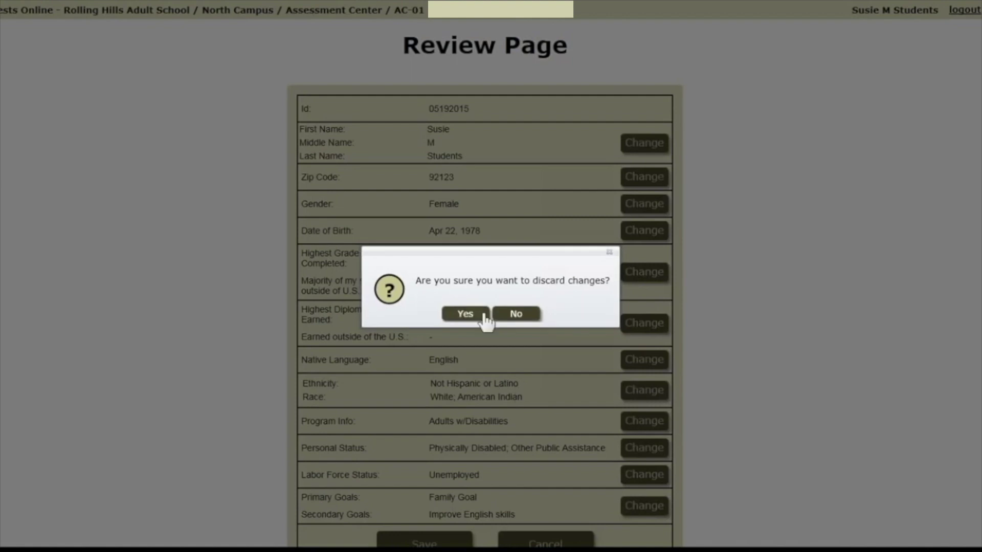
# Step: Discard the unsaved student edits and log the student out from the Test Menu
pyautogui.click(484, 320)
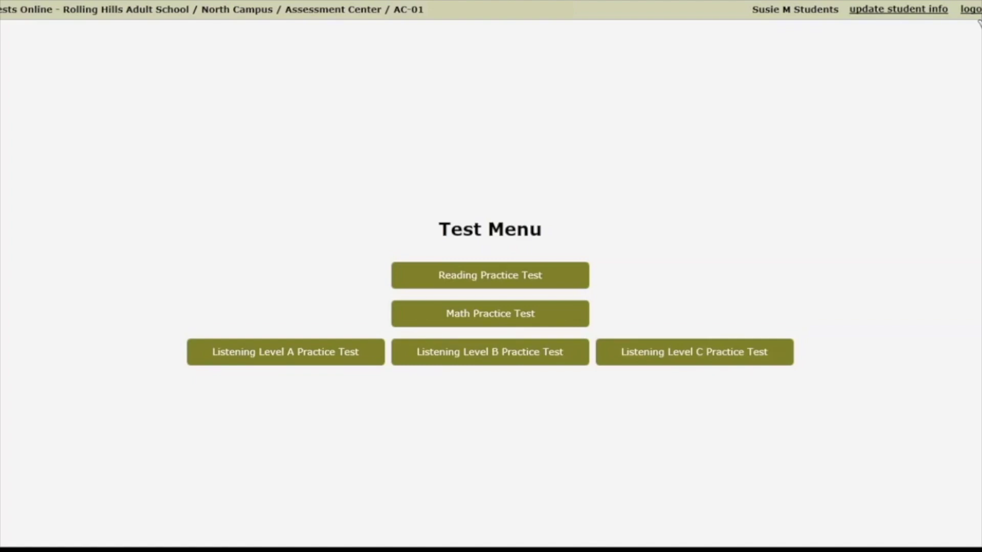
pyautogui.click(973, 9)
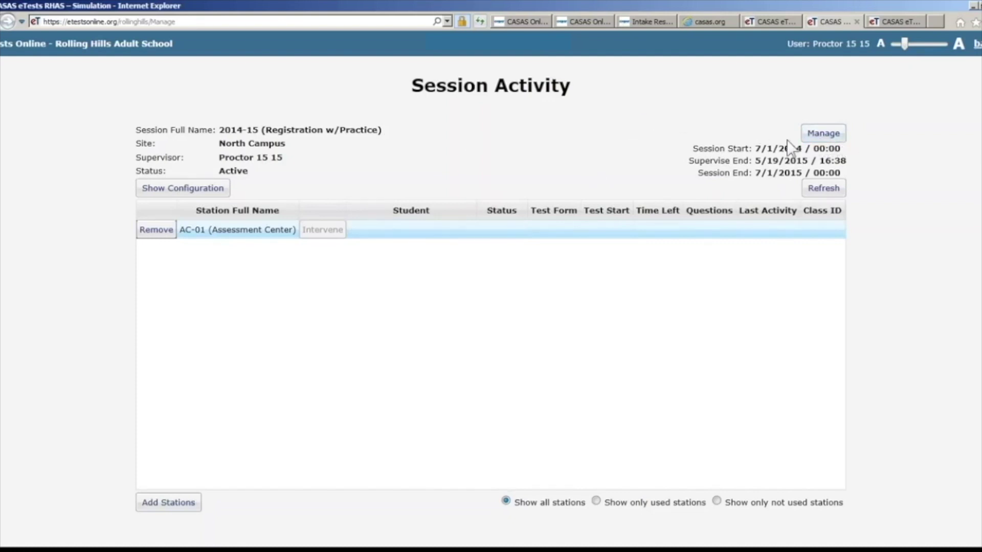
# Step: Stop the 2014-15 Registration w/Practice session from Testing Session Management
pyautogui.click(824, 135)
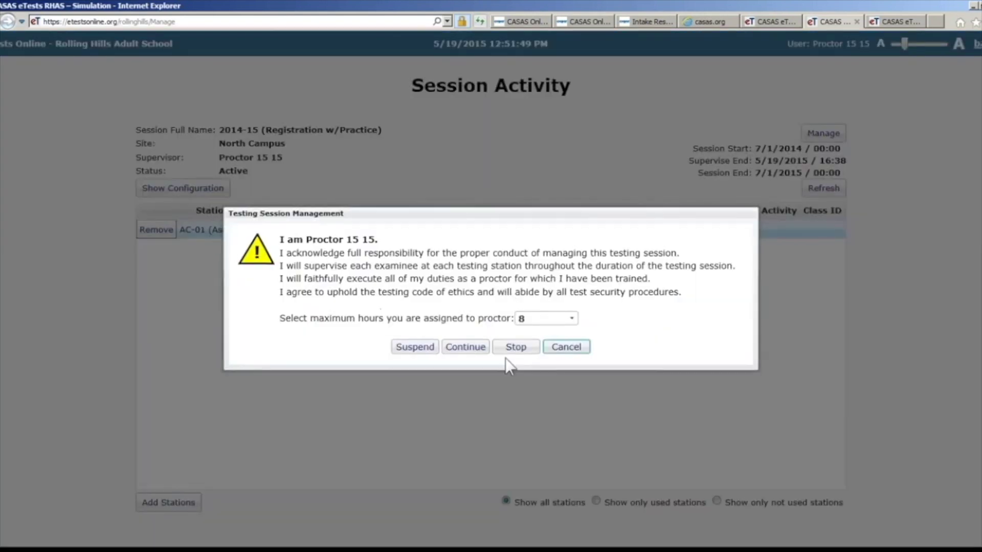
pyautogui.click(512, 348)
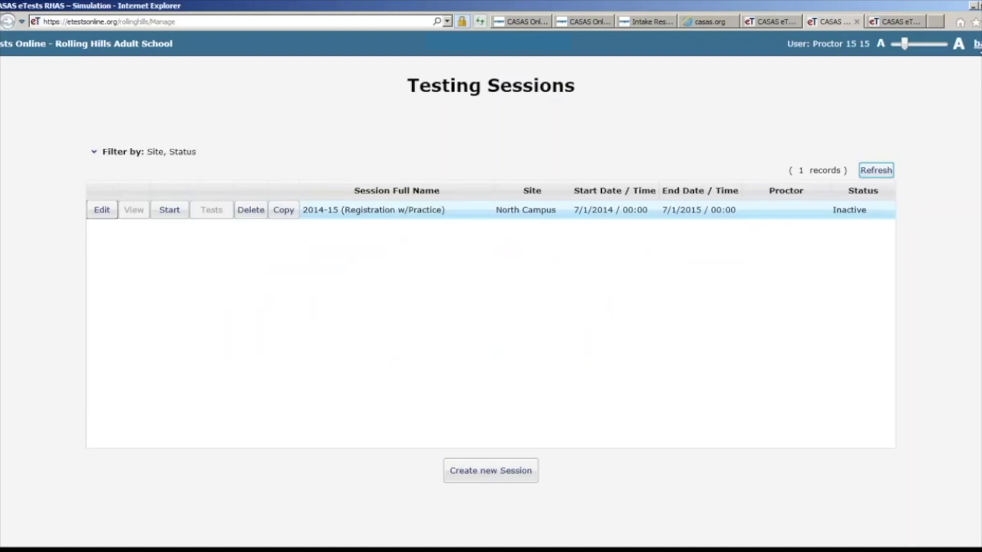
# Step: Go back to Application Management and log off, landing on the Application Management Login page
pyautogui.click(977, 45)
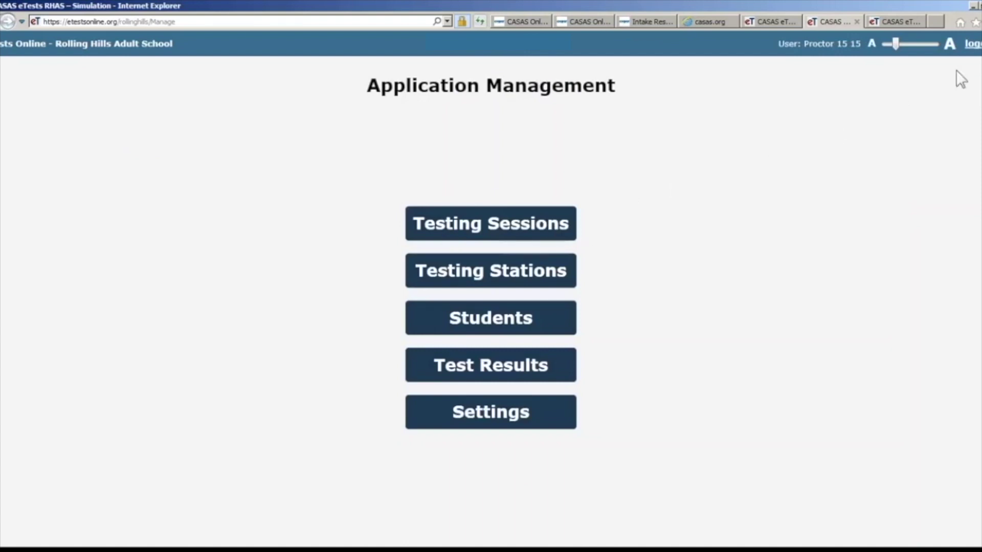
pyautogui.click(973, 45)
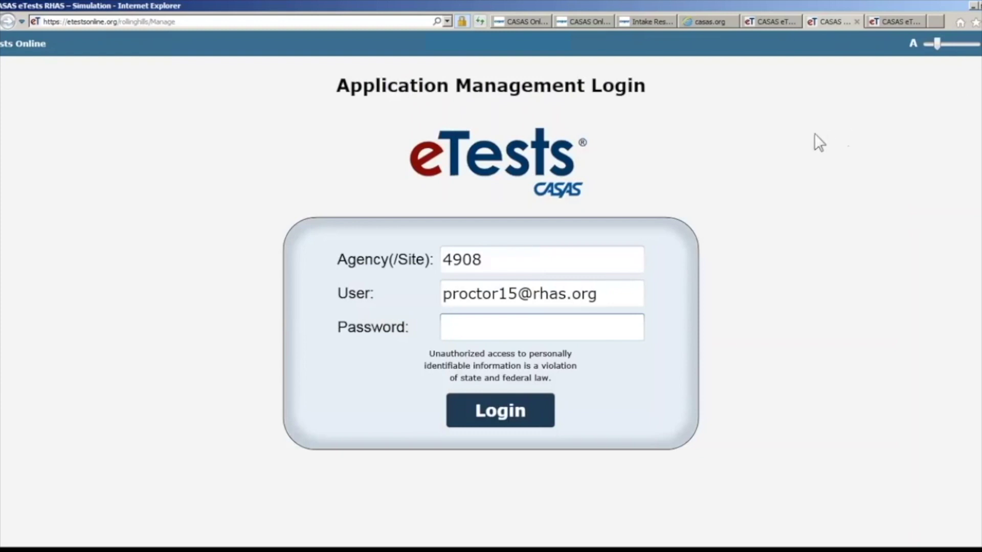